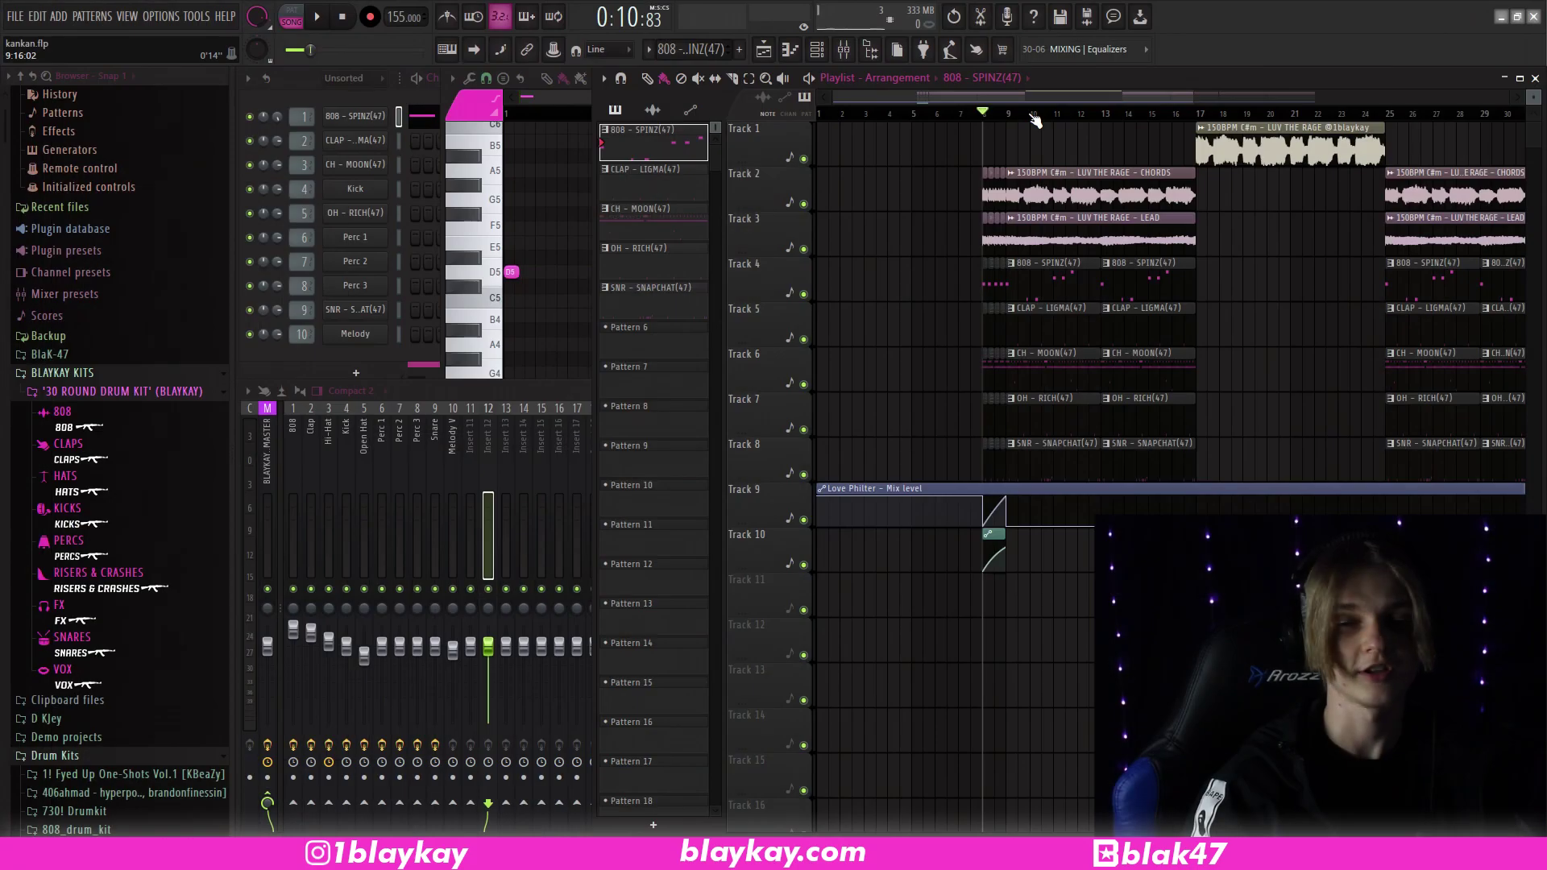
Step: Open the sample settings of the full LUV THE RAGE melody clip on Track 1 at bar 17 and play it
scroll(1035, 121, up, 4)
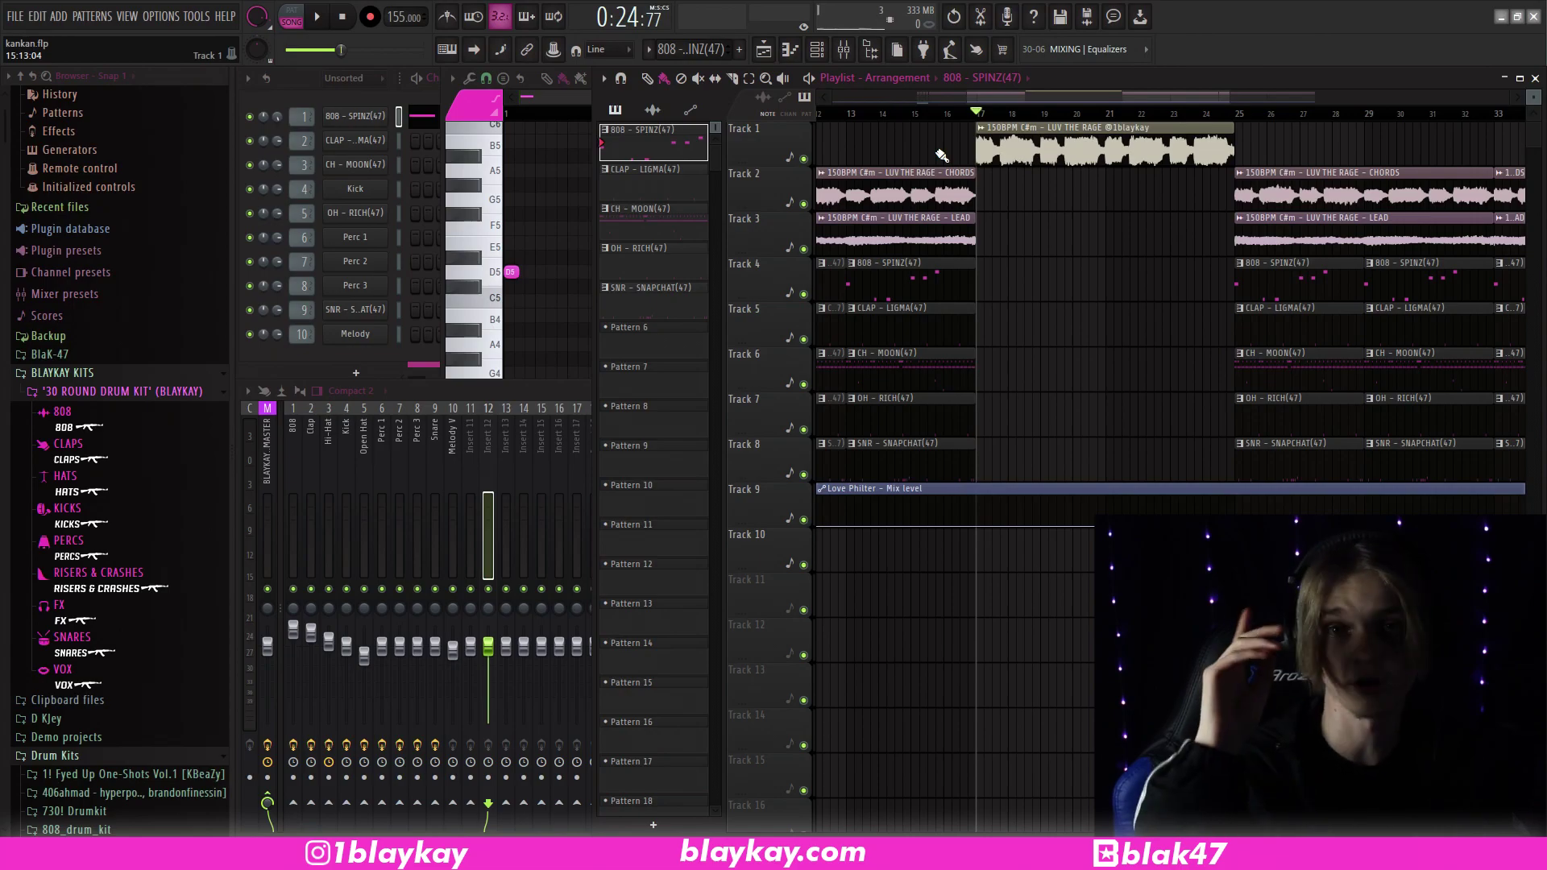
double_click(1191, 145)
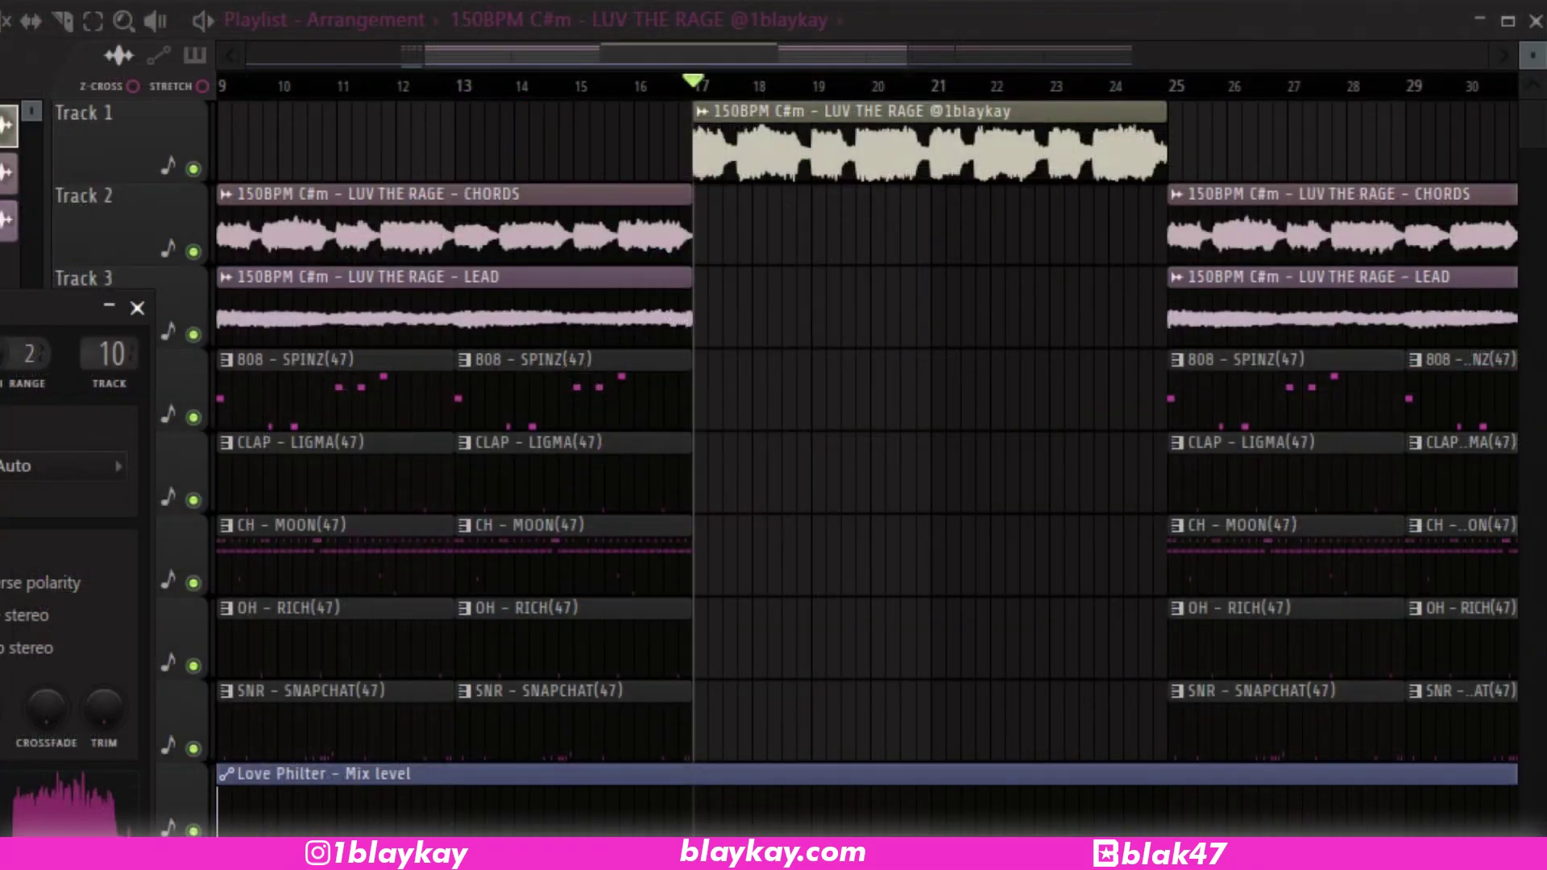
key(space)
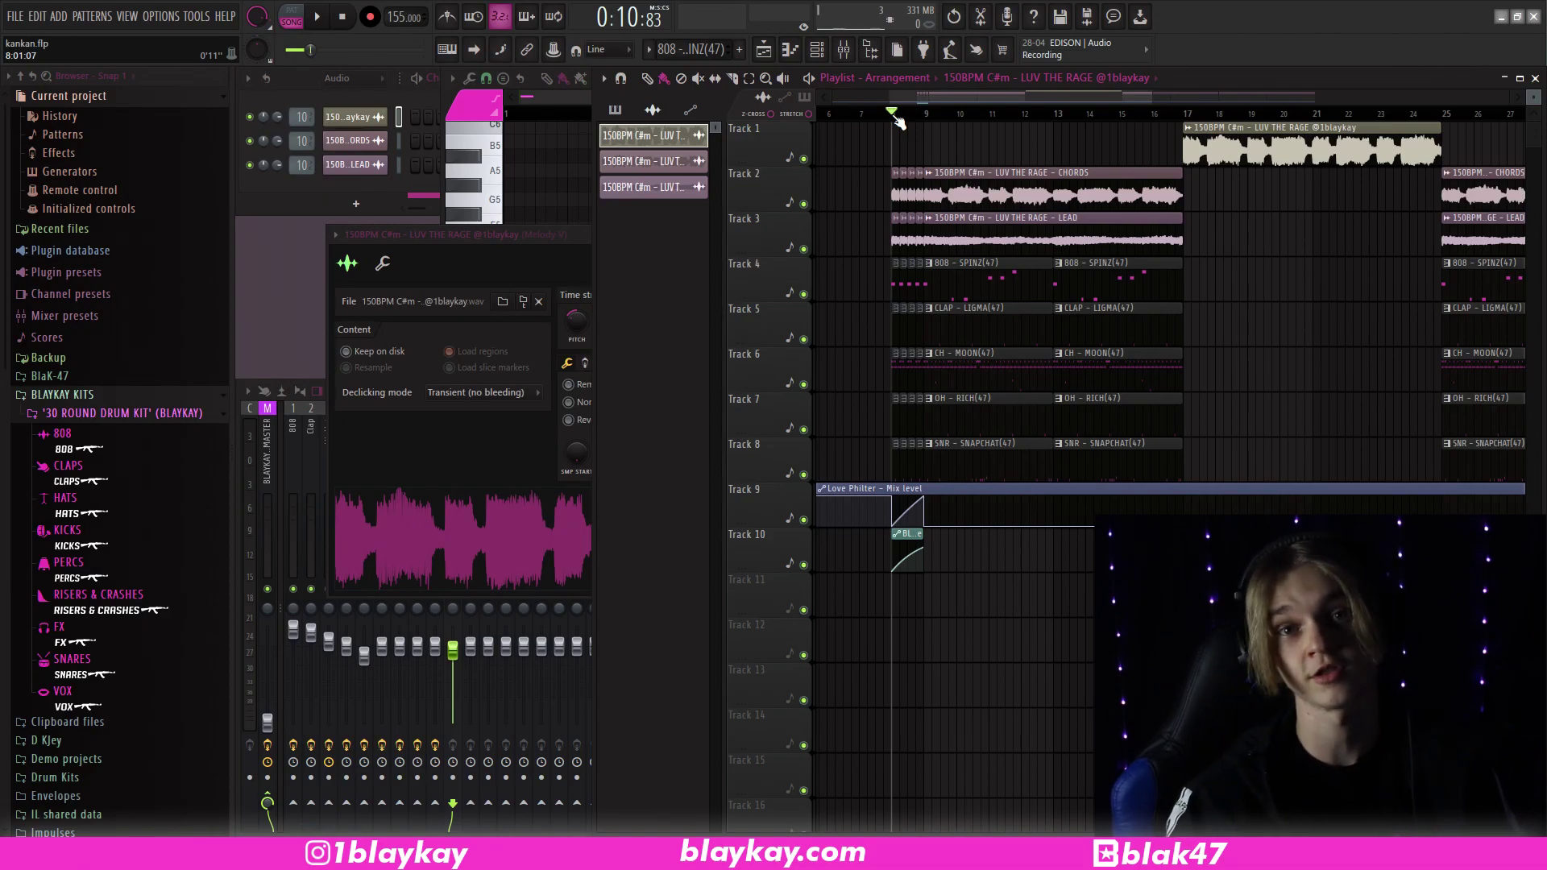
Step: Open the 808 - SPINZ(47) pattern's notes, and play the 808 and CLAP - LIGMA(47) patterns
double_click(1004, 284)
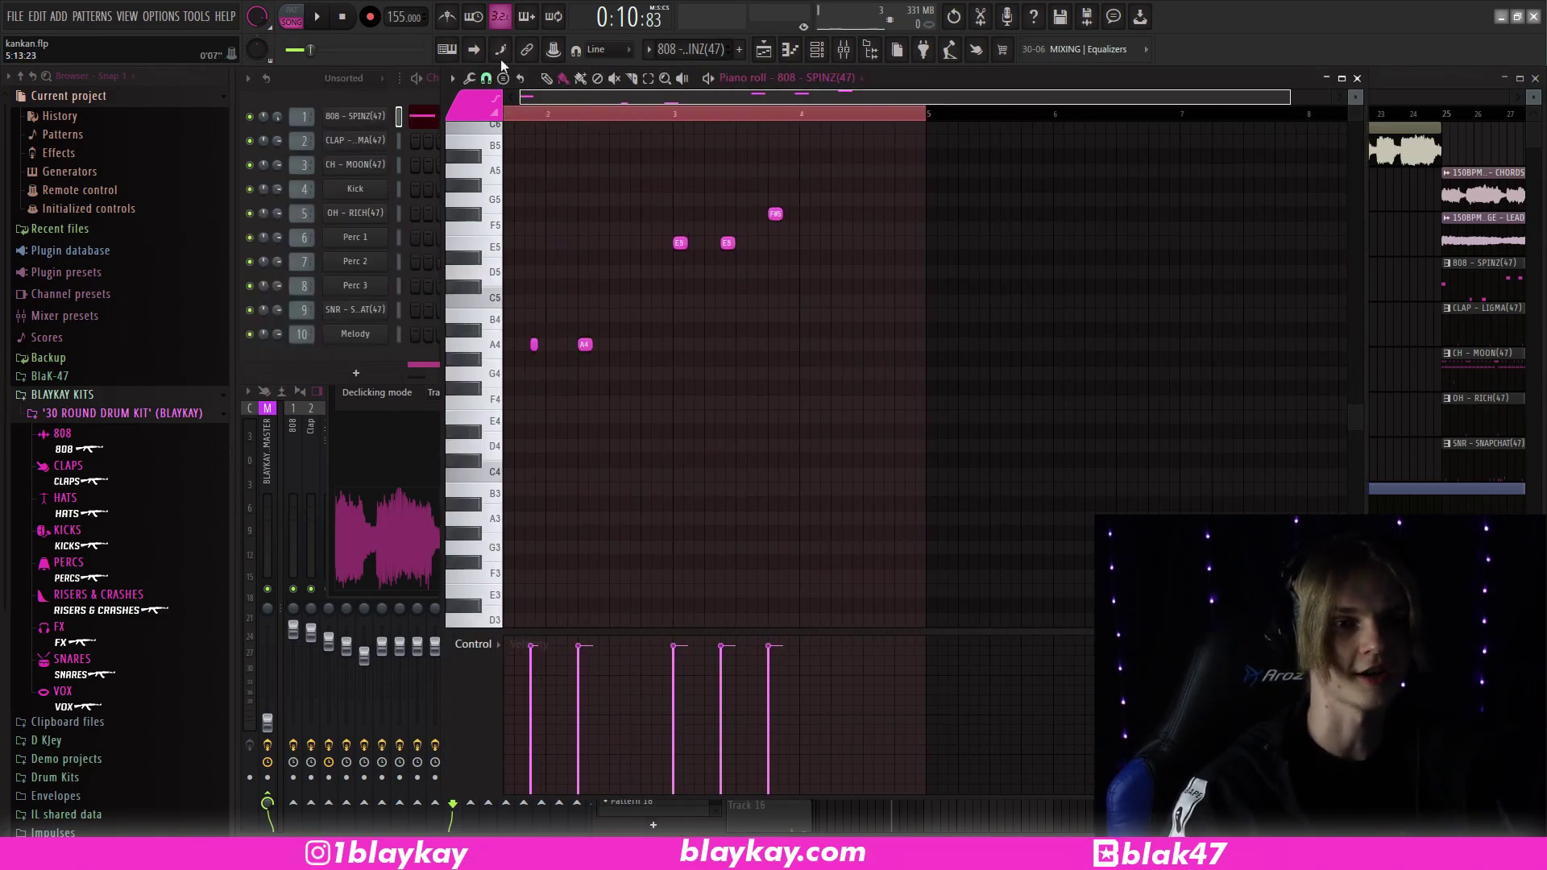
scroll(729, 294, up, 2)
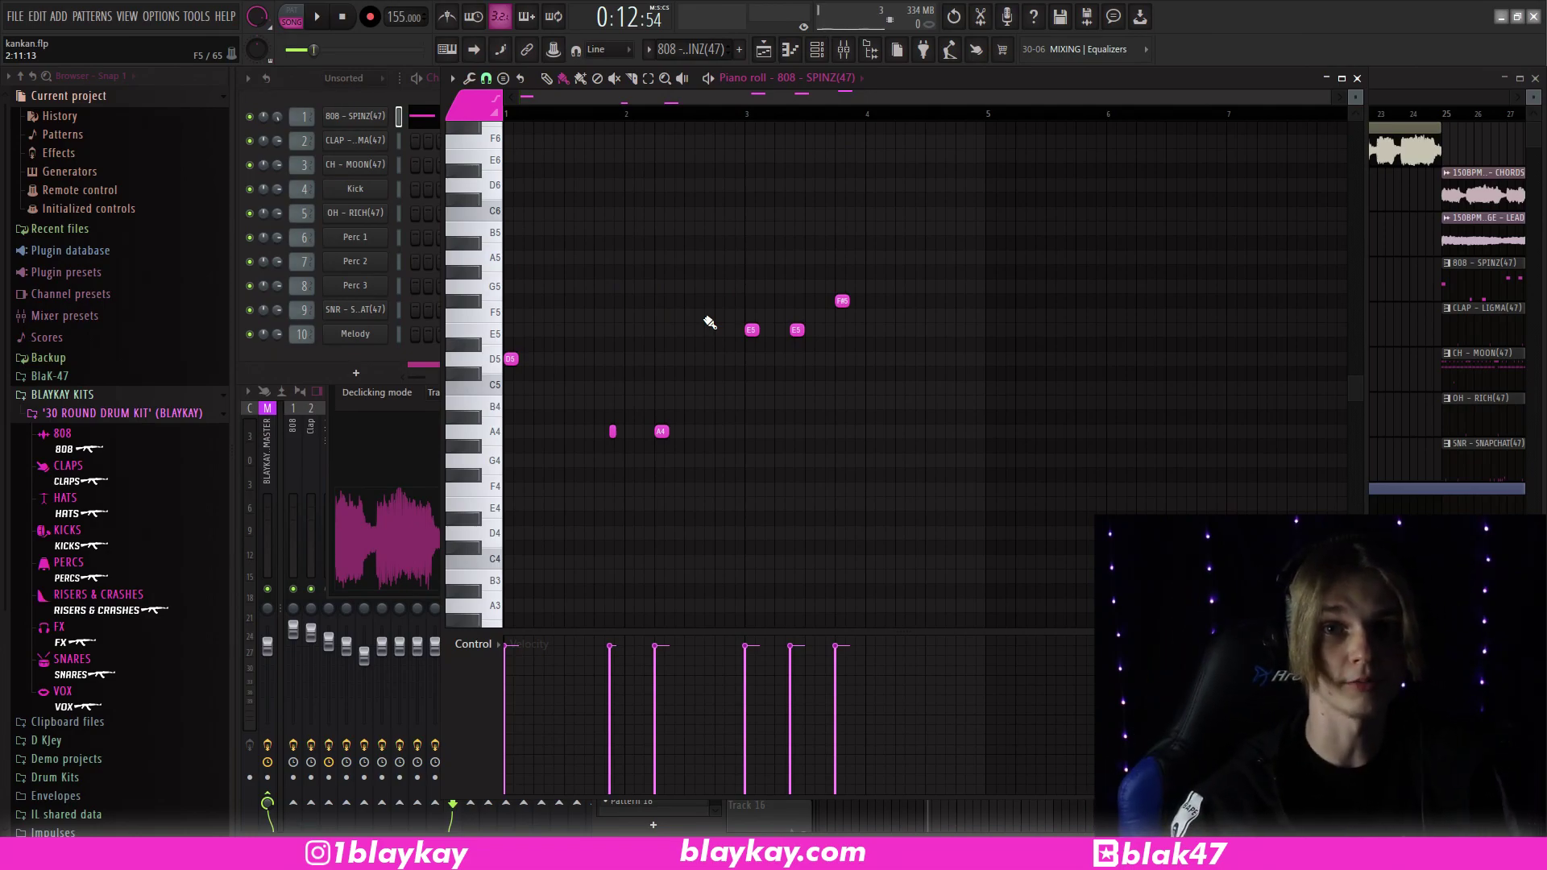
click(319, 17)
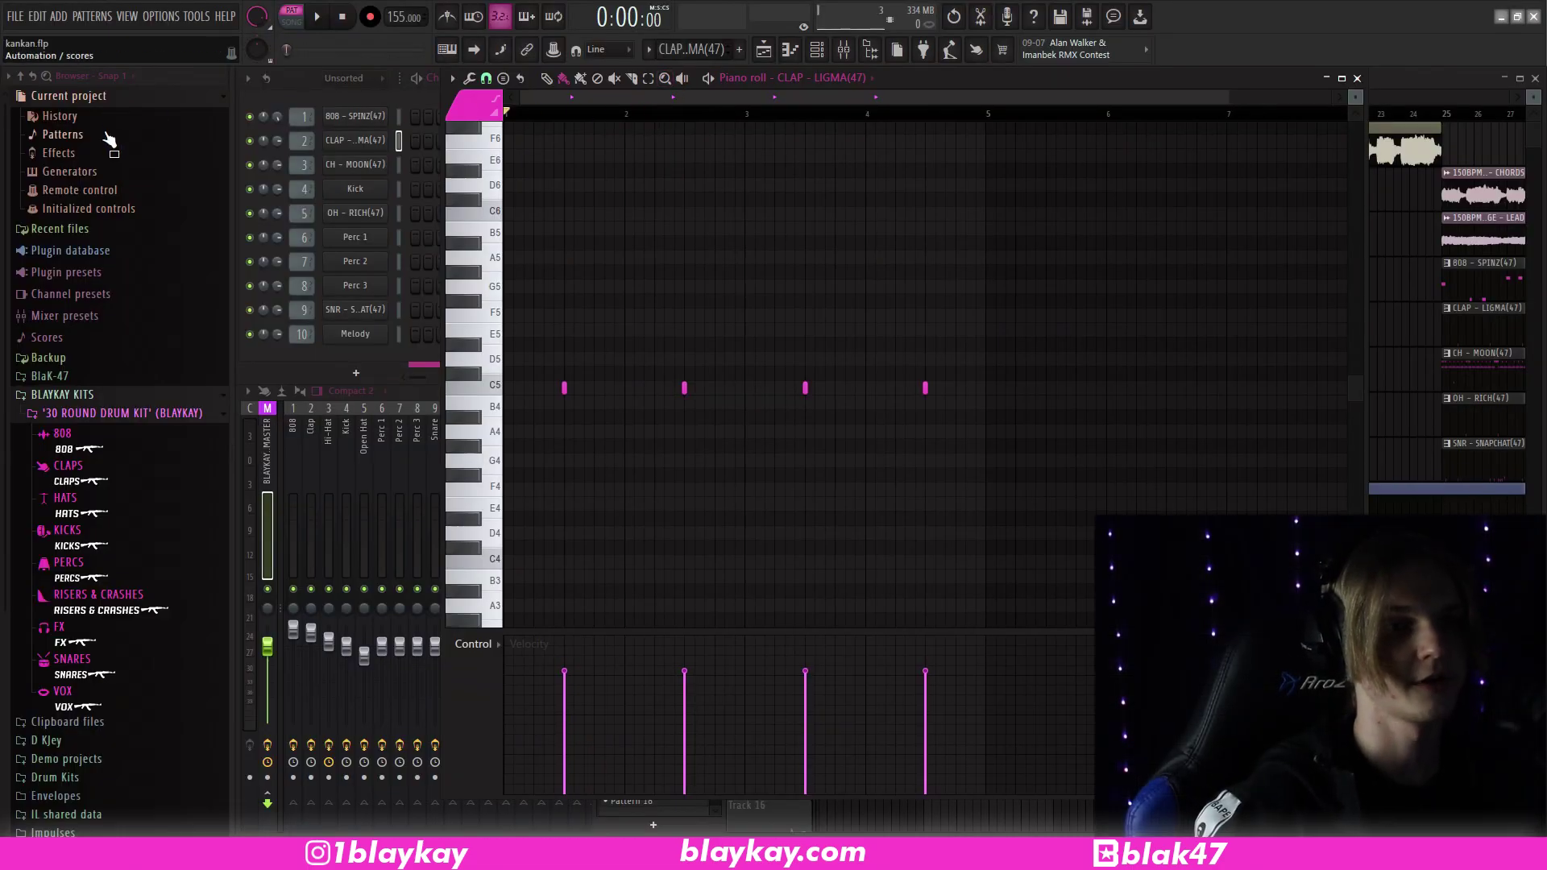
click(314, 18)
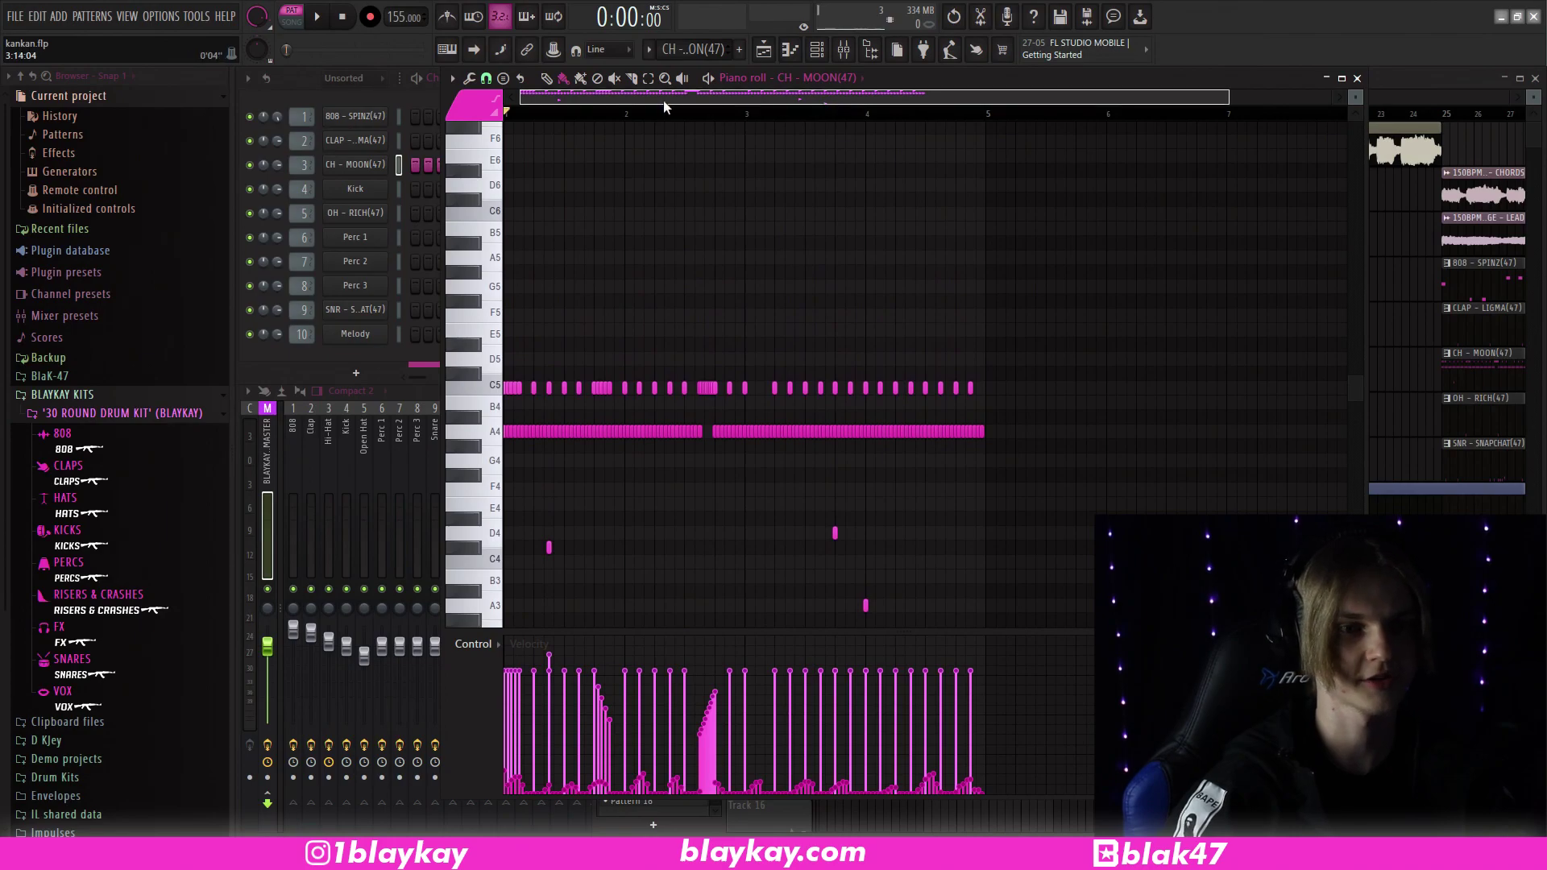
Step: Select the row of A4 notes in the CH - MOON(47) hi-hat pattern, examine their velocities and clear the selection
scroll(707, 171, down, 3)
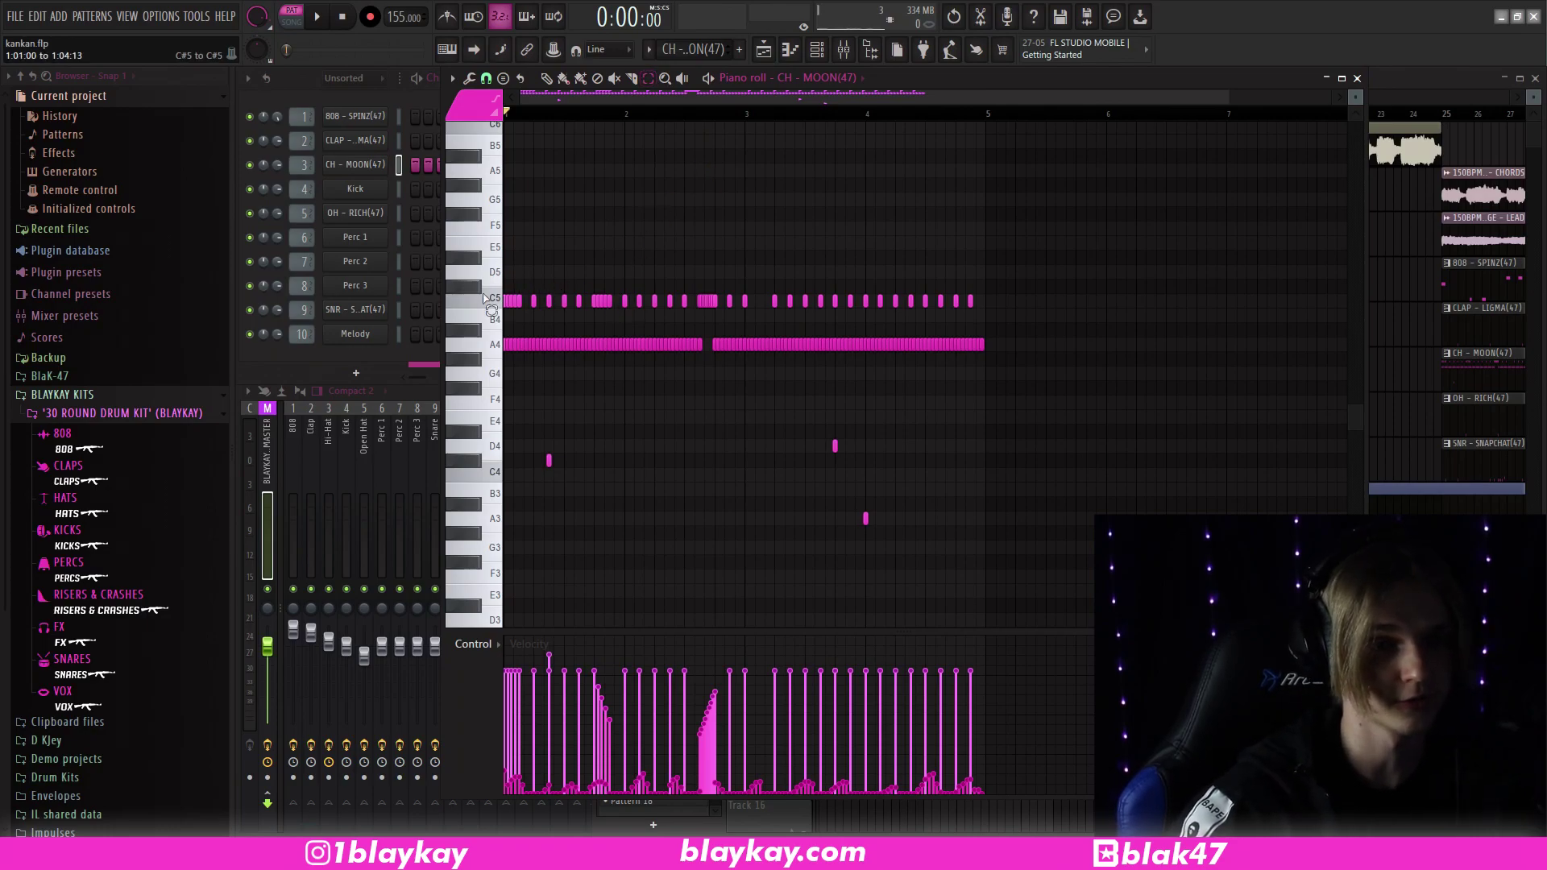
mouse_move(999, 322)
mouse_down()
mouse_move(1001, 335)
mouse_move(507, 387)
mouse_up()
scroll(821, 118, up, 1)
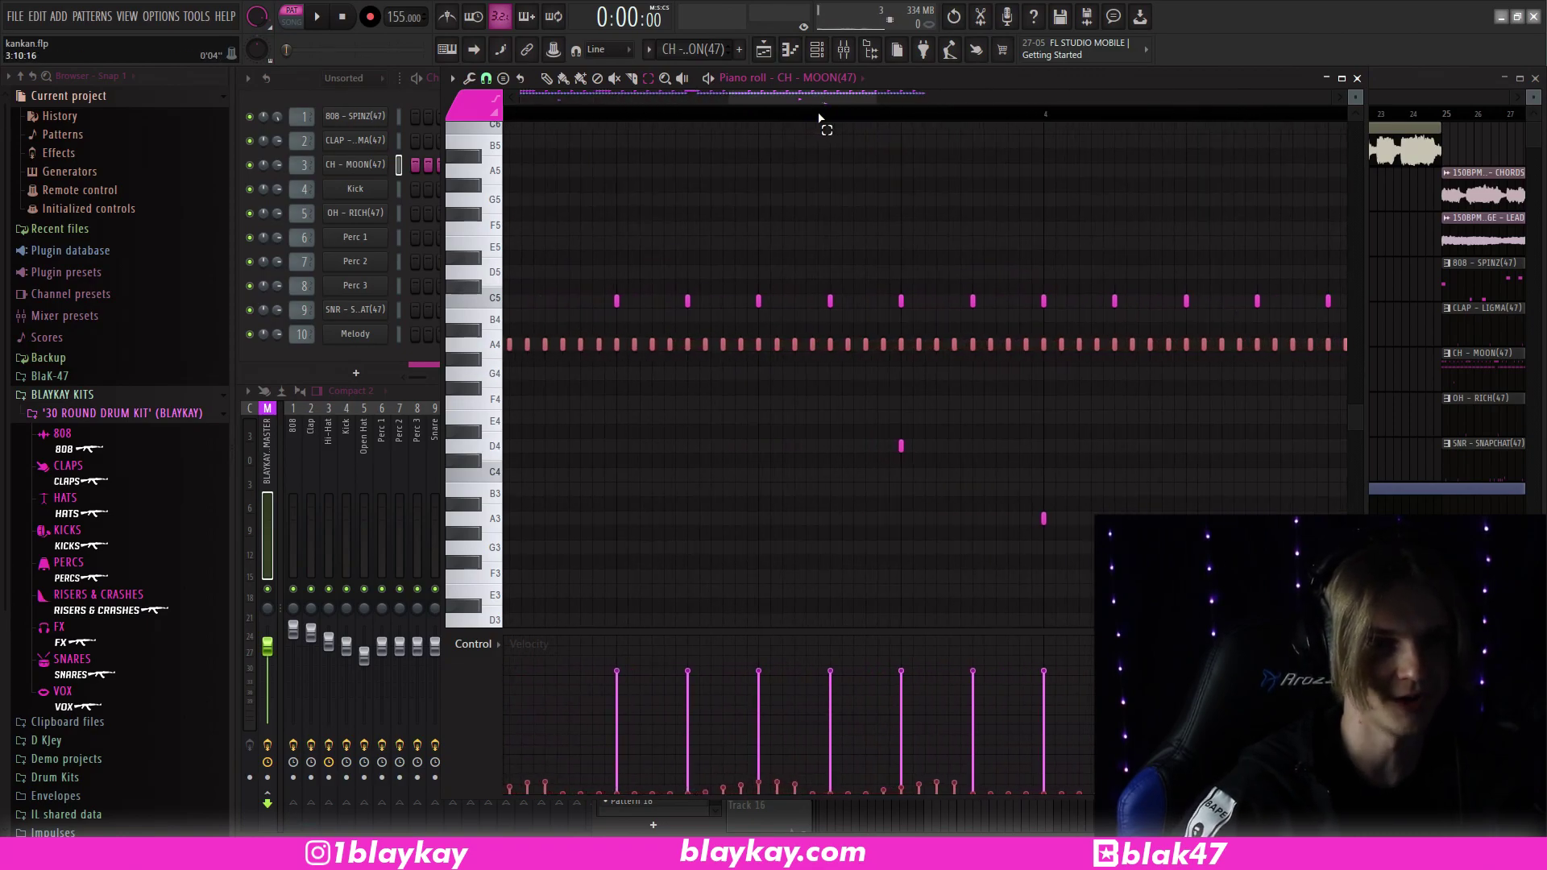
scroll(820, 118, left, 1)
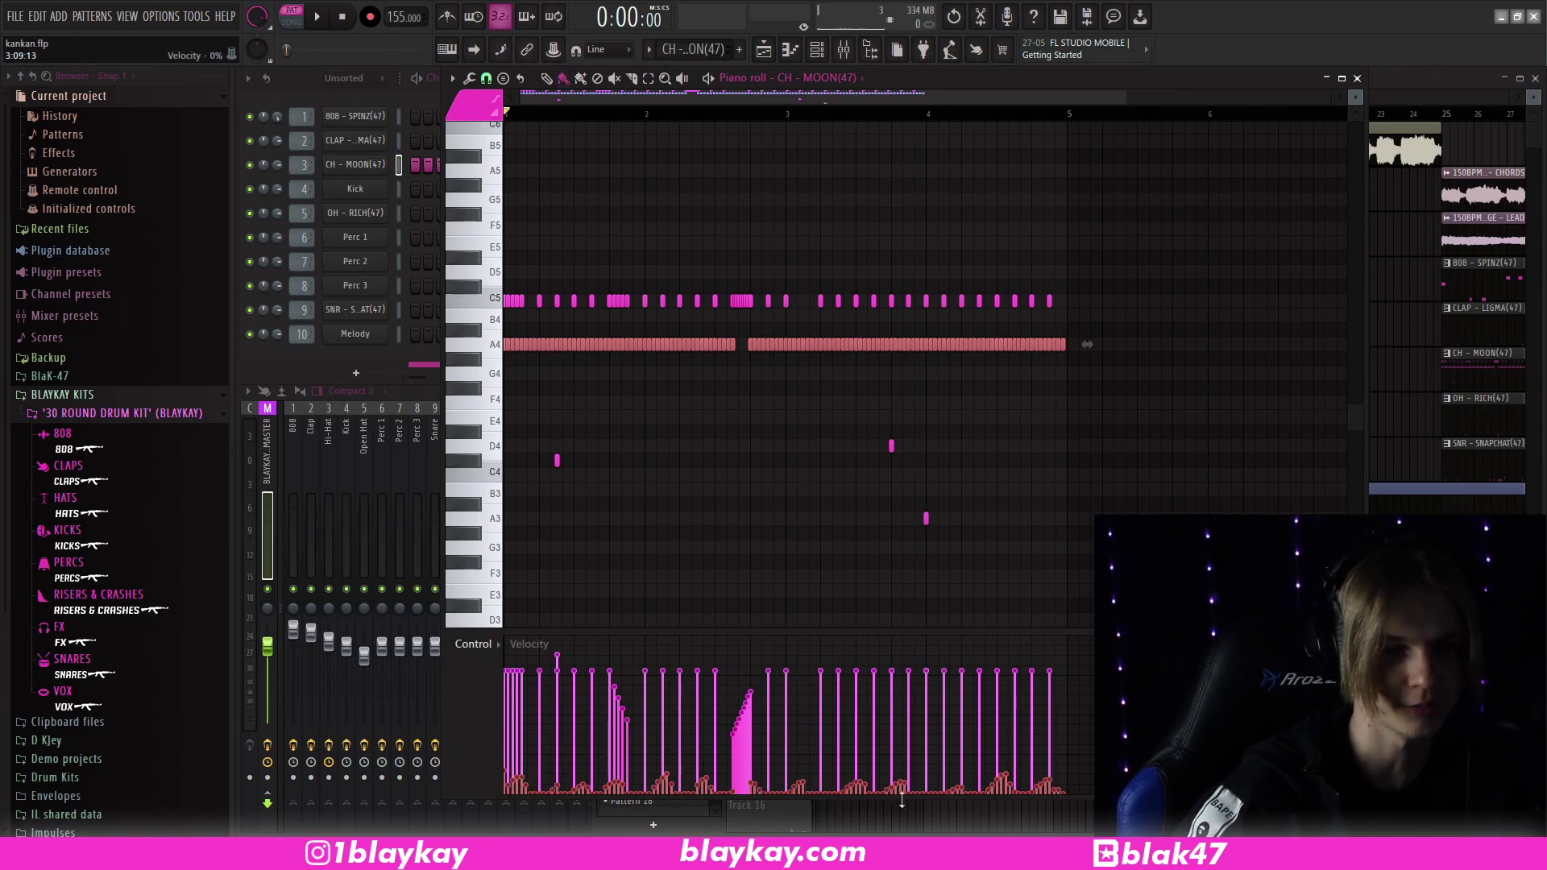
click(1016, 467)
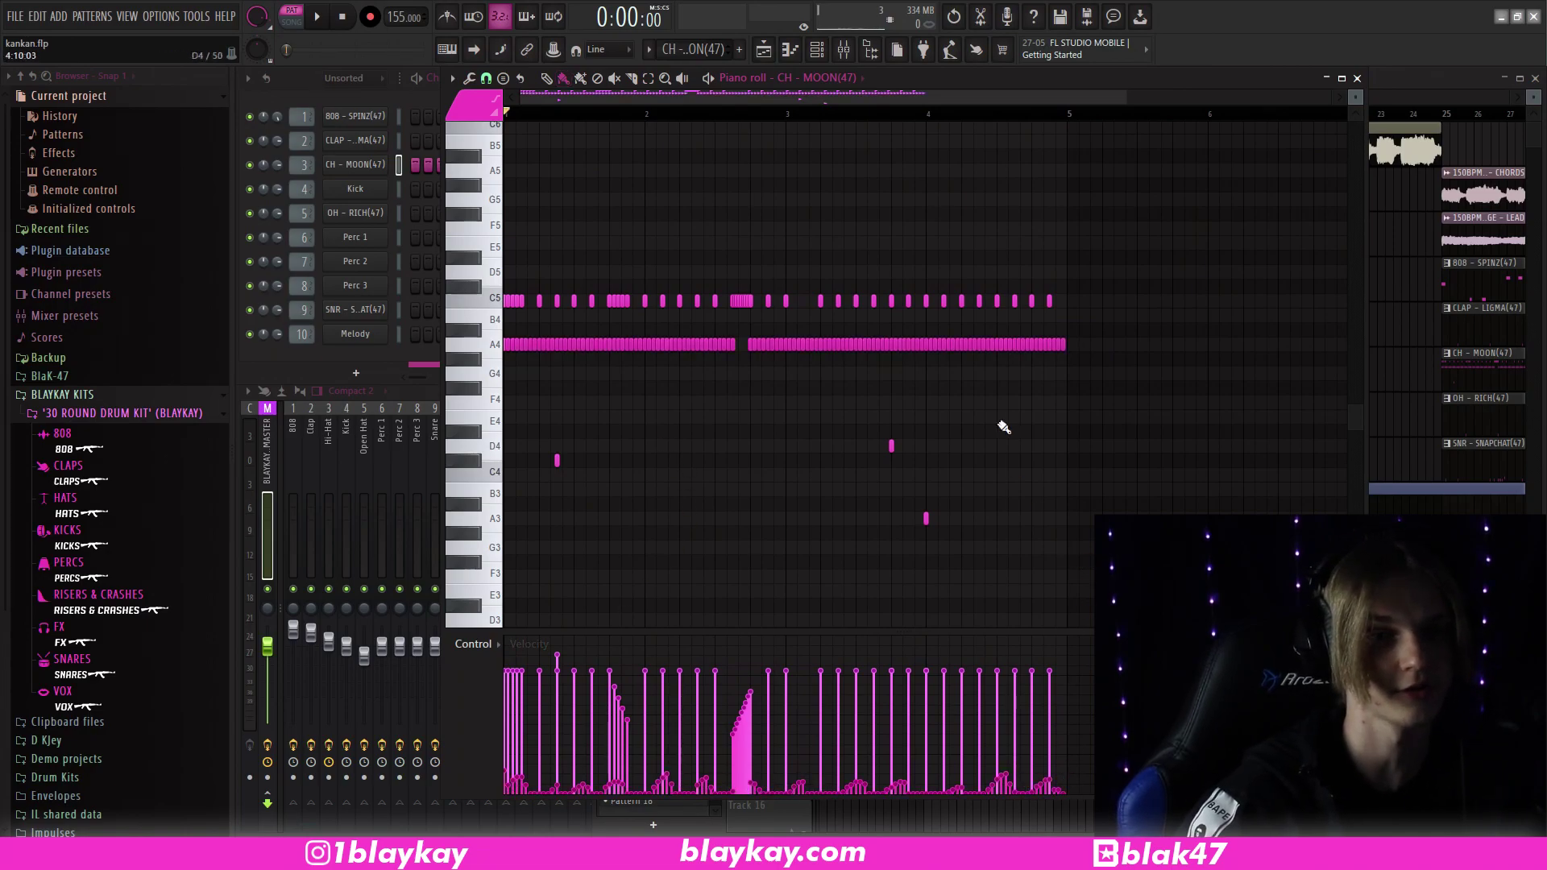
Step: Inspect the Crystallizer effect on the Hi-Hat mixer track, close it and play the CH - MOON(47) pattern
click(326, 497)
click(933, 548)
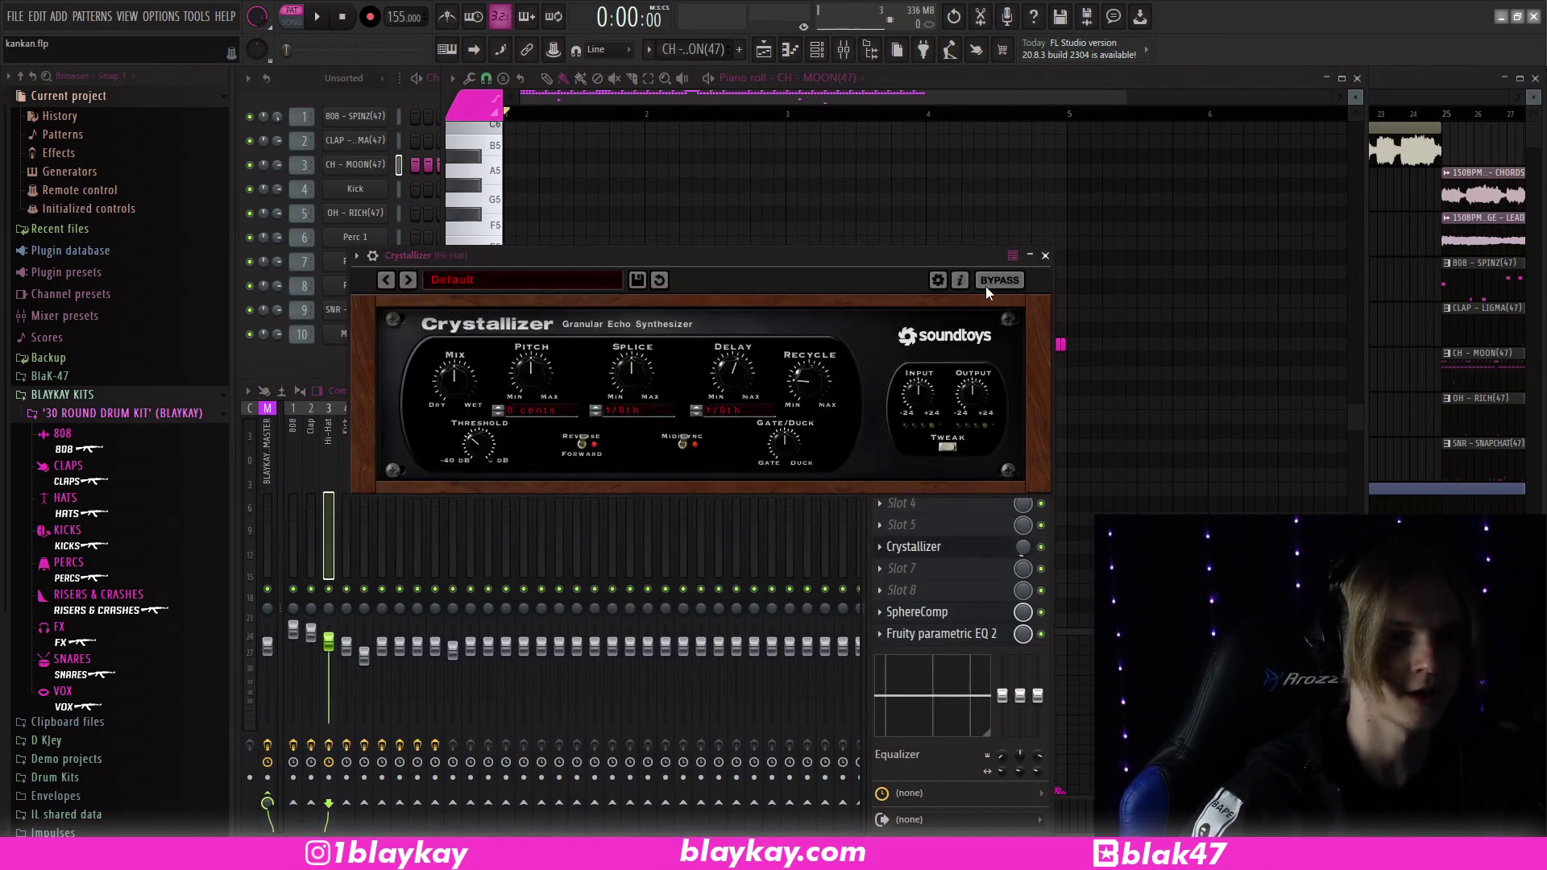
click(1045, 256)
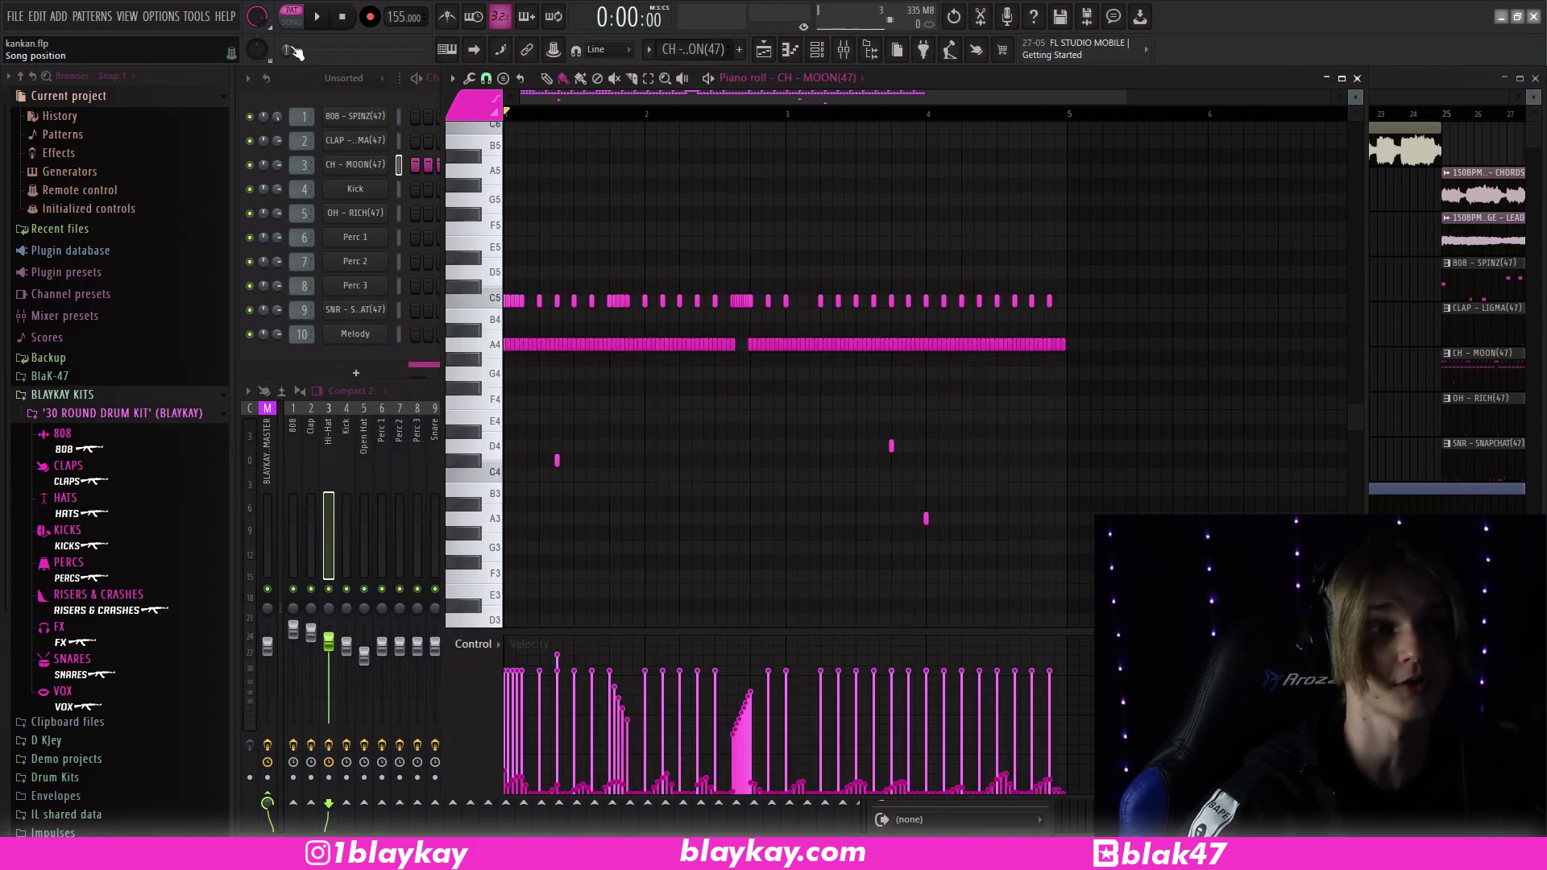
click(318, 17)
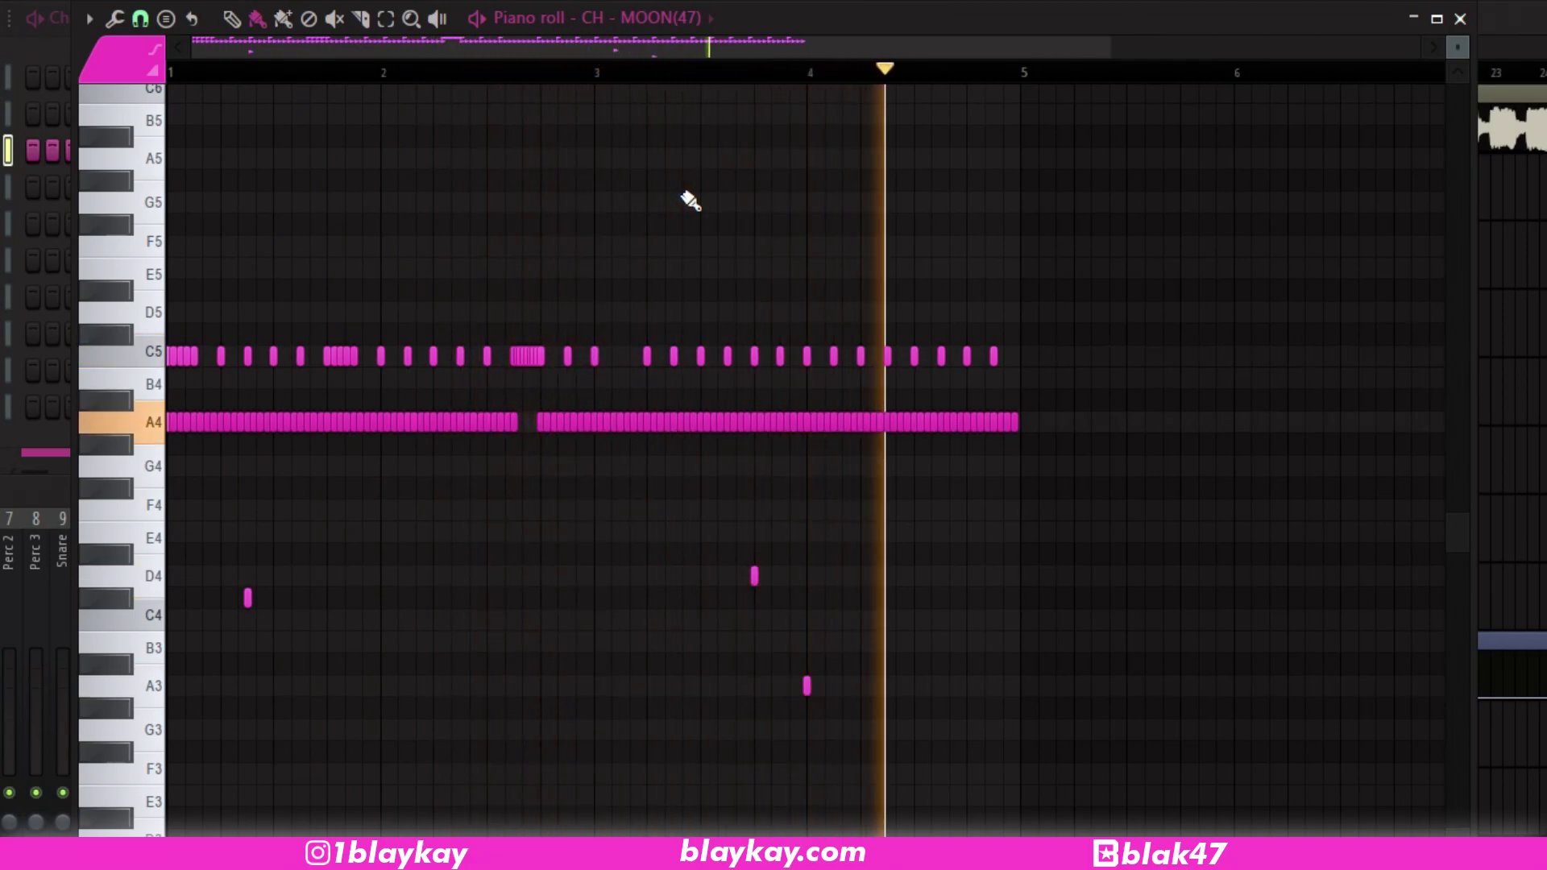
key(space)
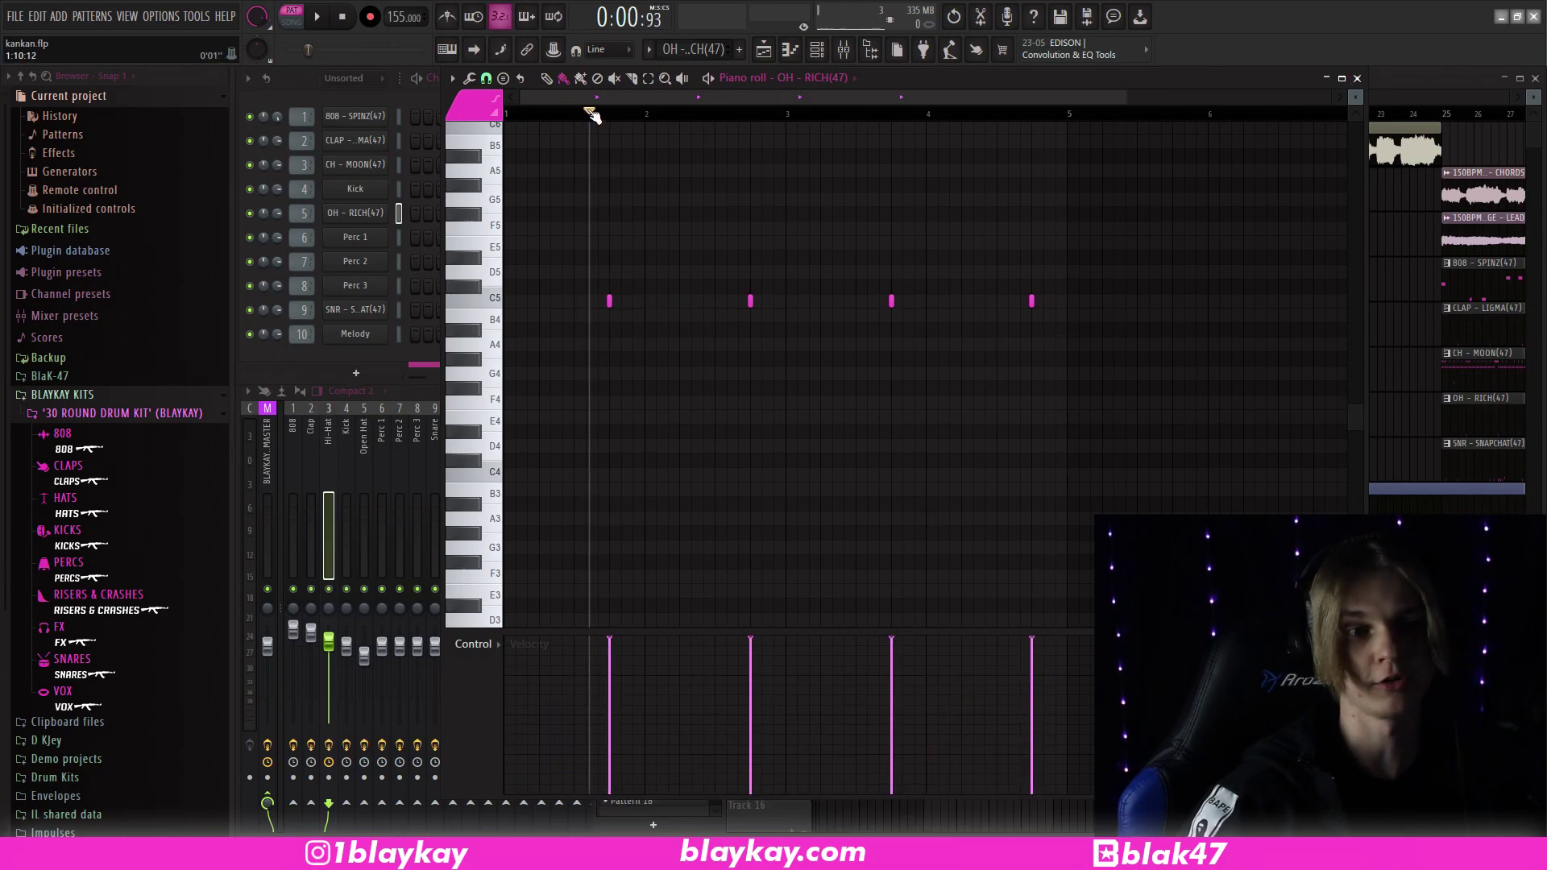
Step: Play the OH - RICH(47) open hat pattern and the SNR - SNAPCHAT(47) snare pattern
click(576, 110)
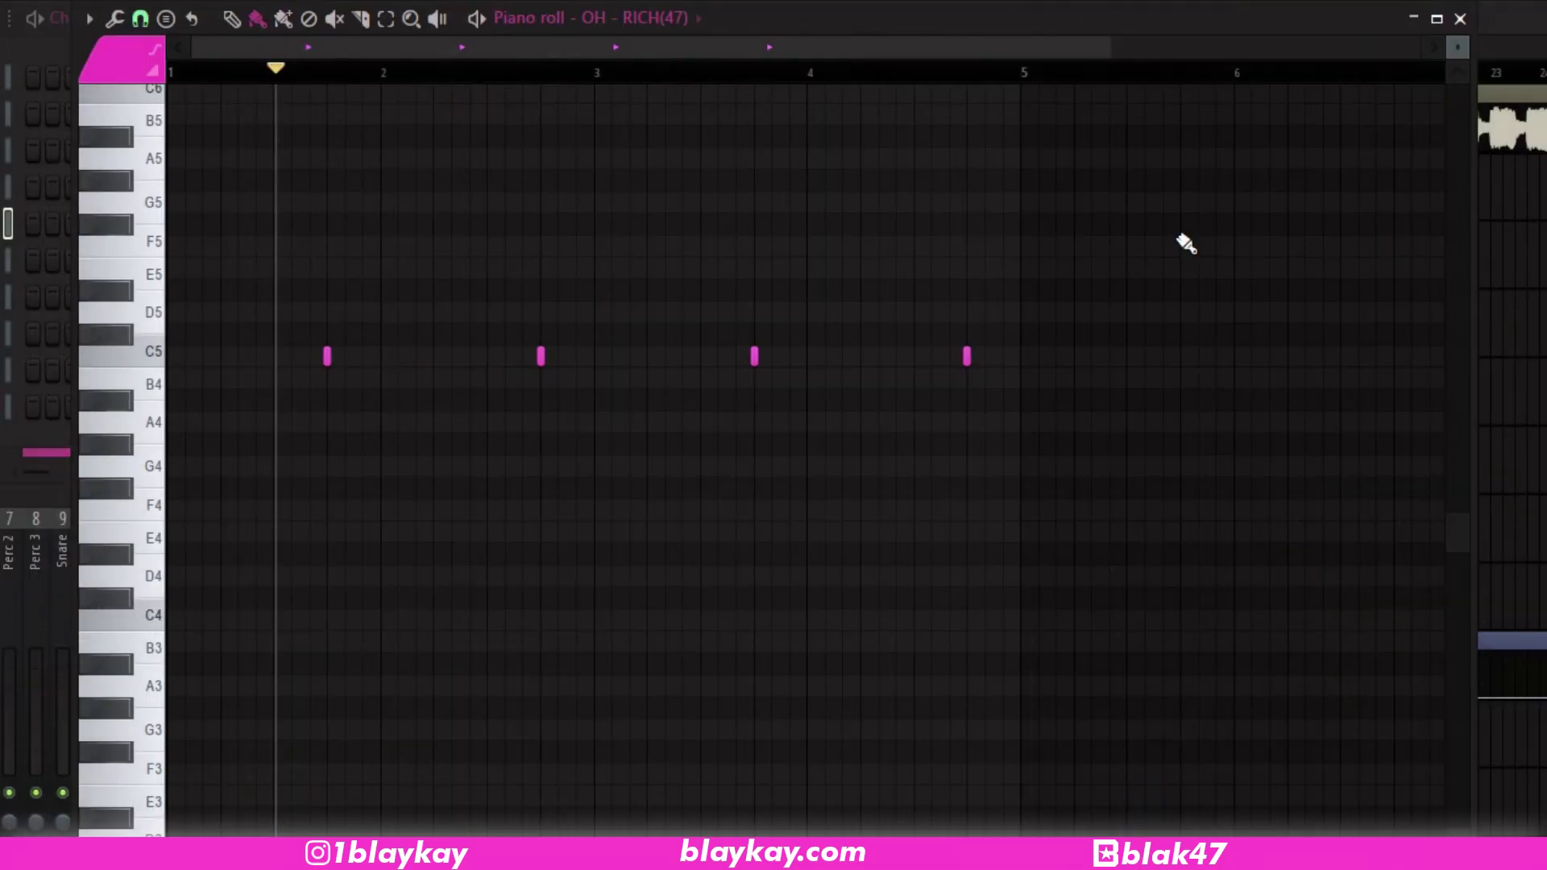
key(space)
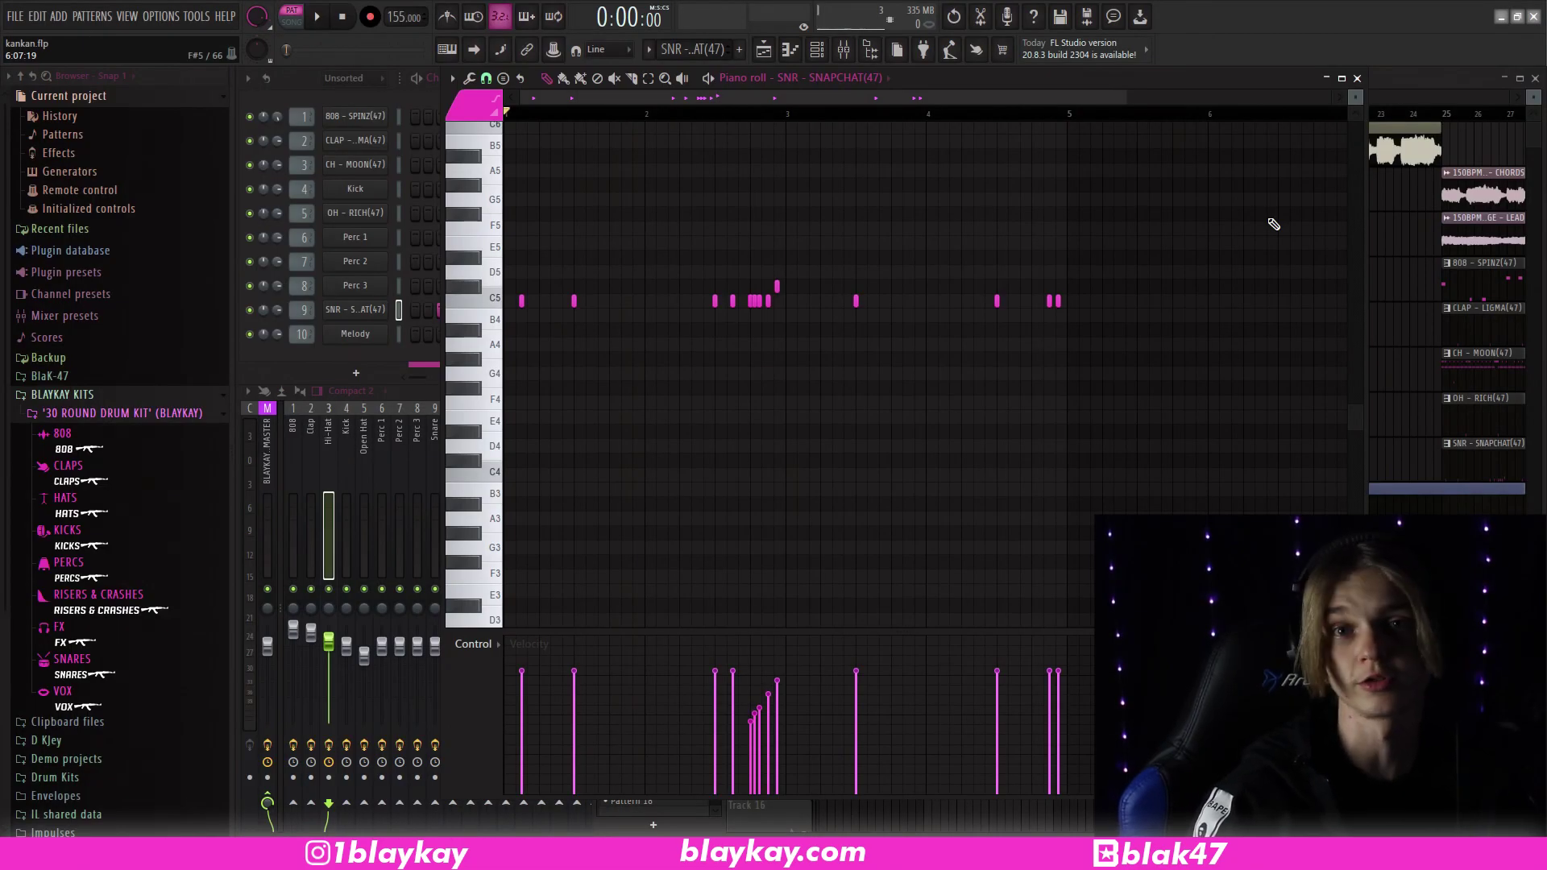
key(space)
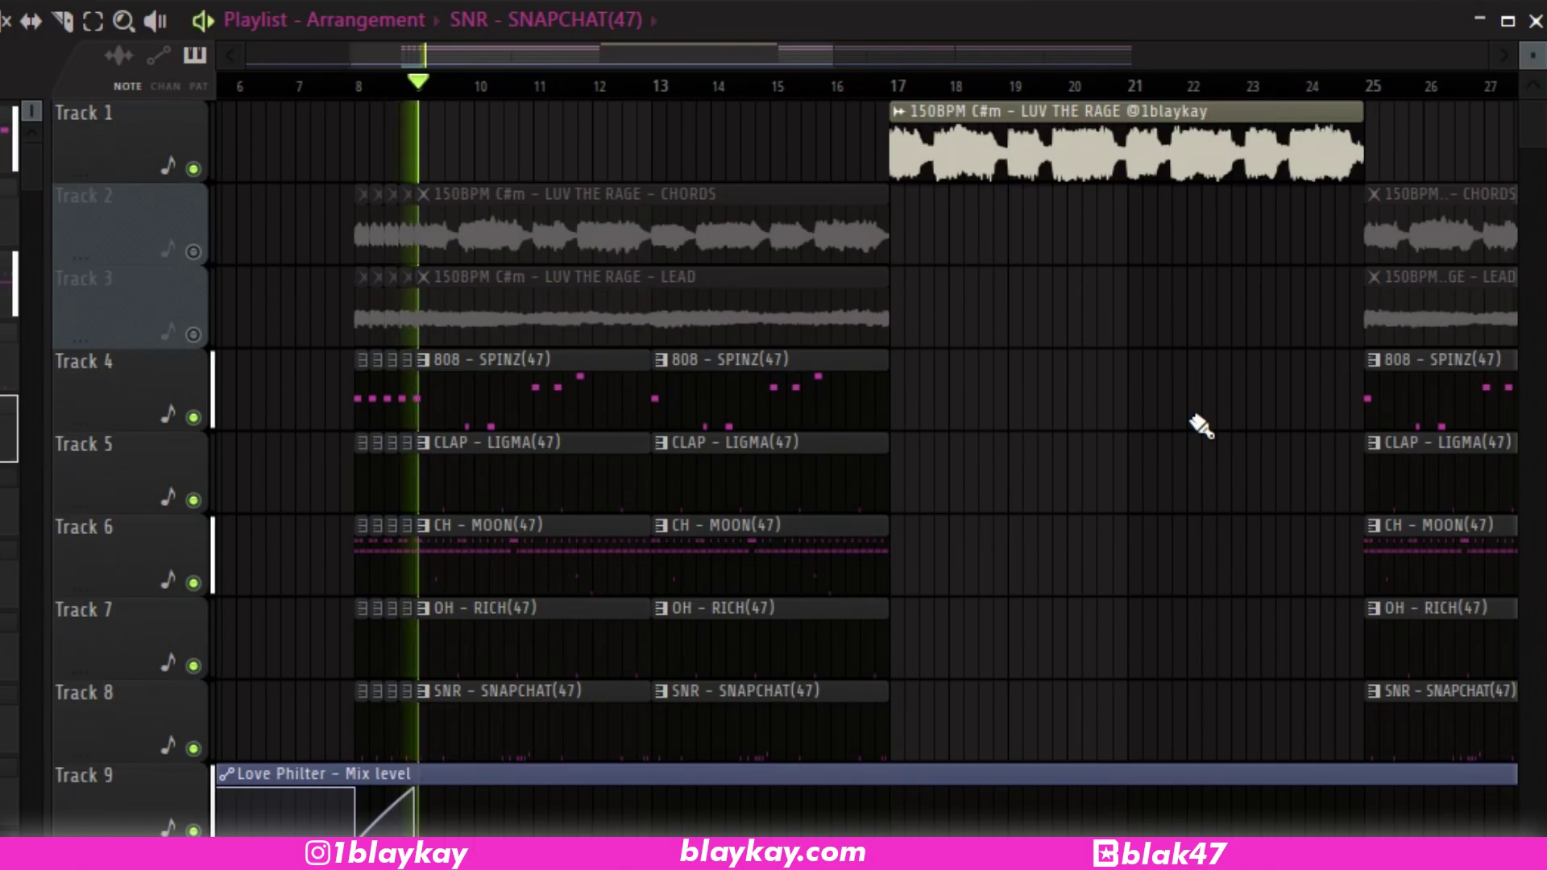
Step: Highlight the four short repeated clips on Tracks 2 to 8 between bars 8 and 9, and play the arrangement from bar 8
key(space)
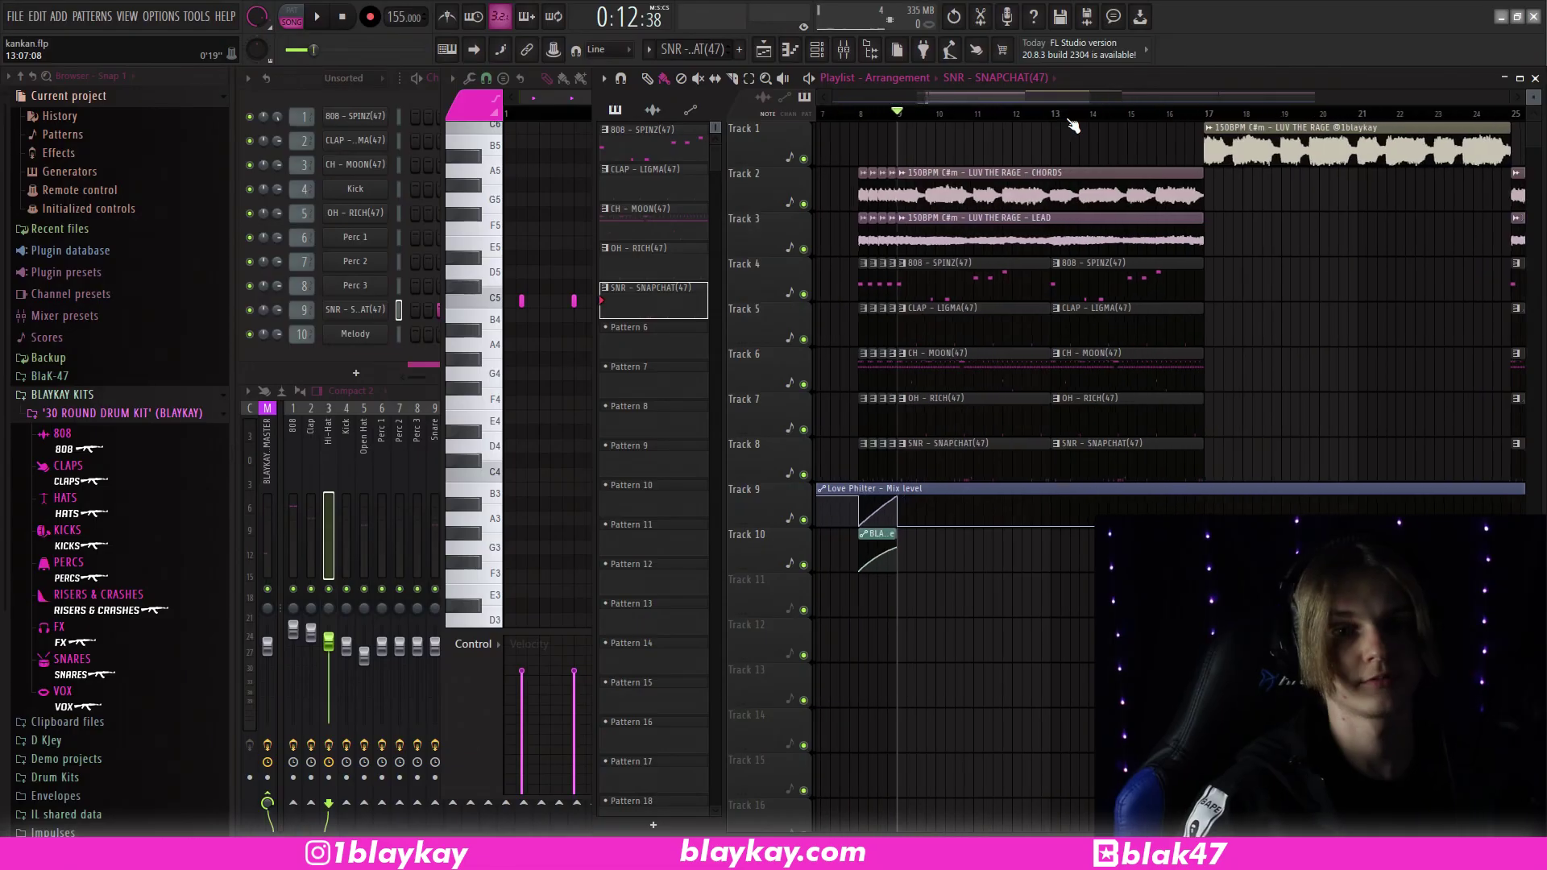
scroll(1176, 133, up, 3)
drag(971, 475, 1080, 173)
click(971, 117)
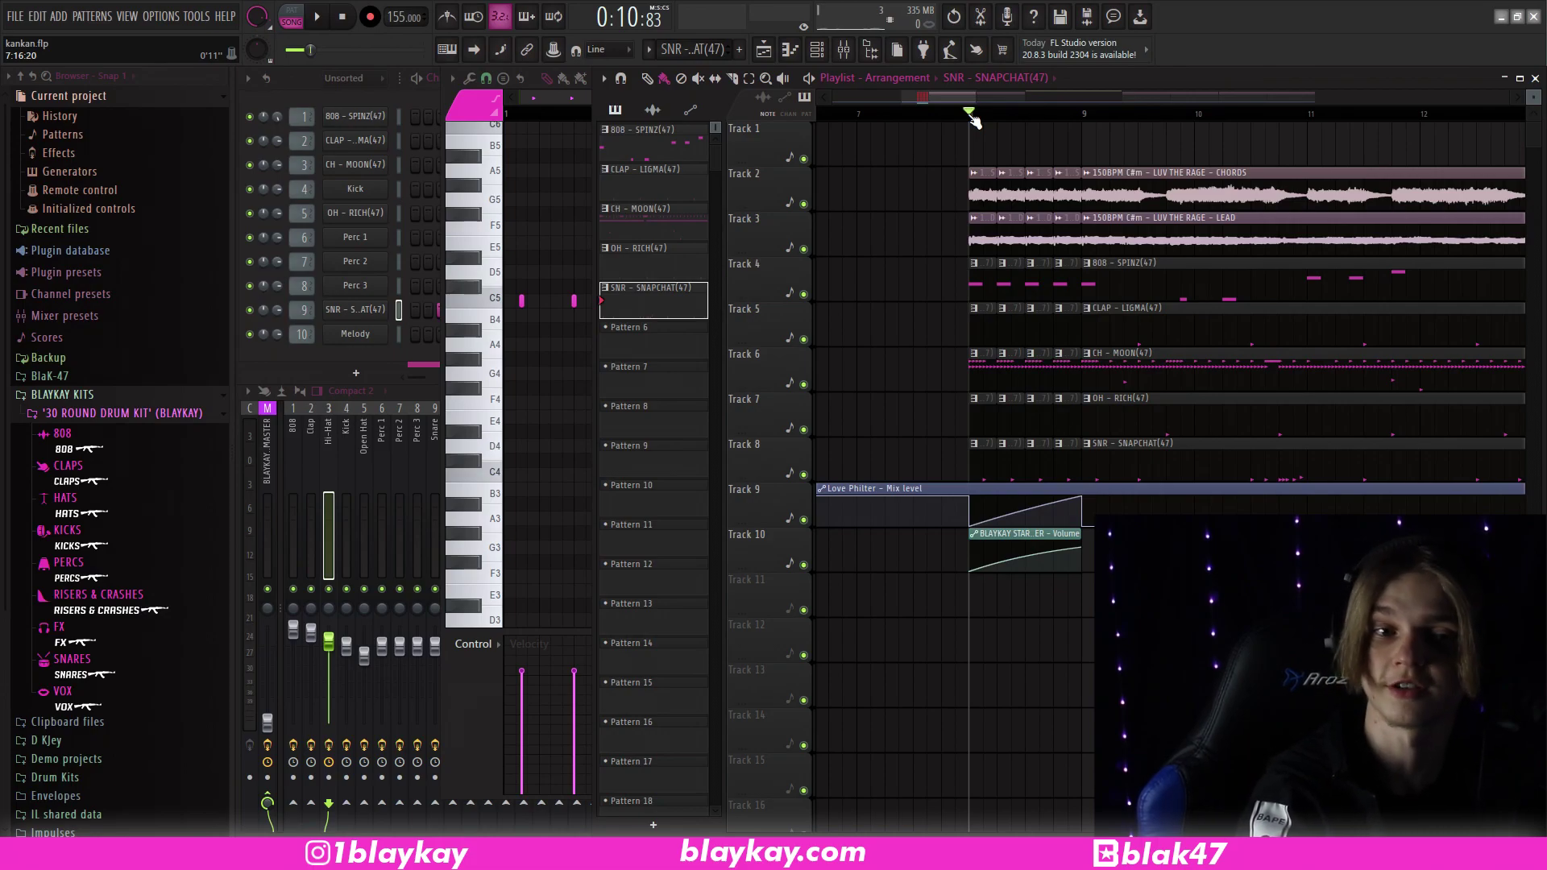
drag(969, 168, 1075, 439)
drag(949, 167, 1080, 449)
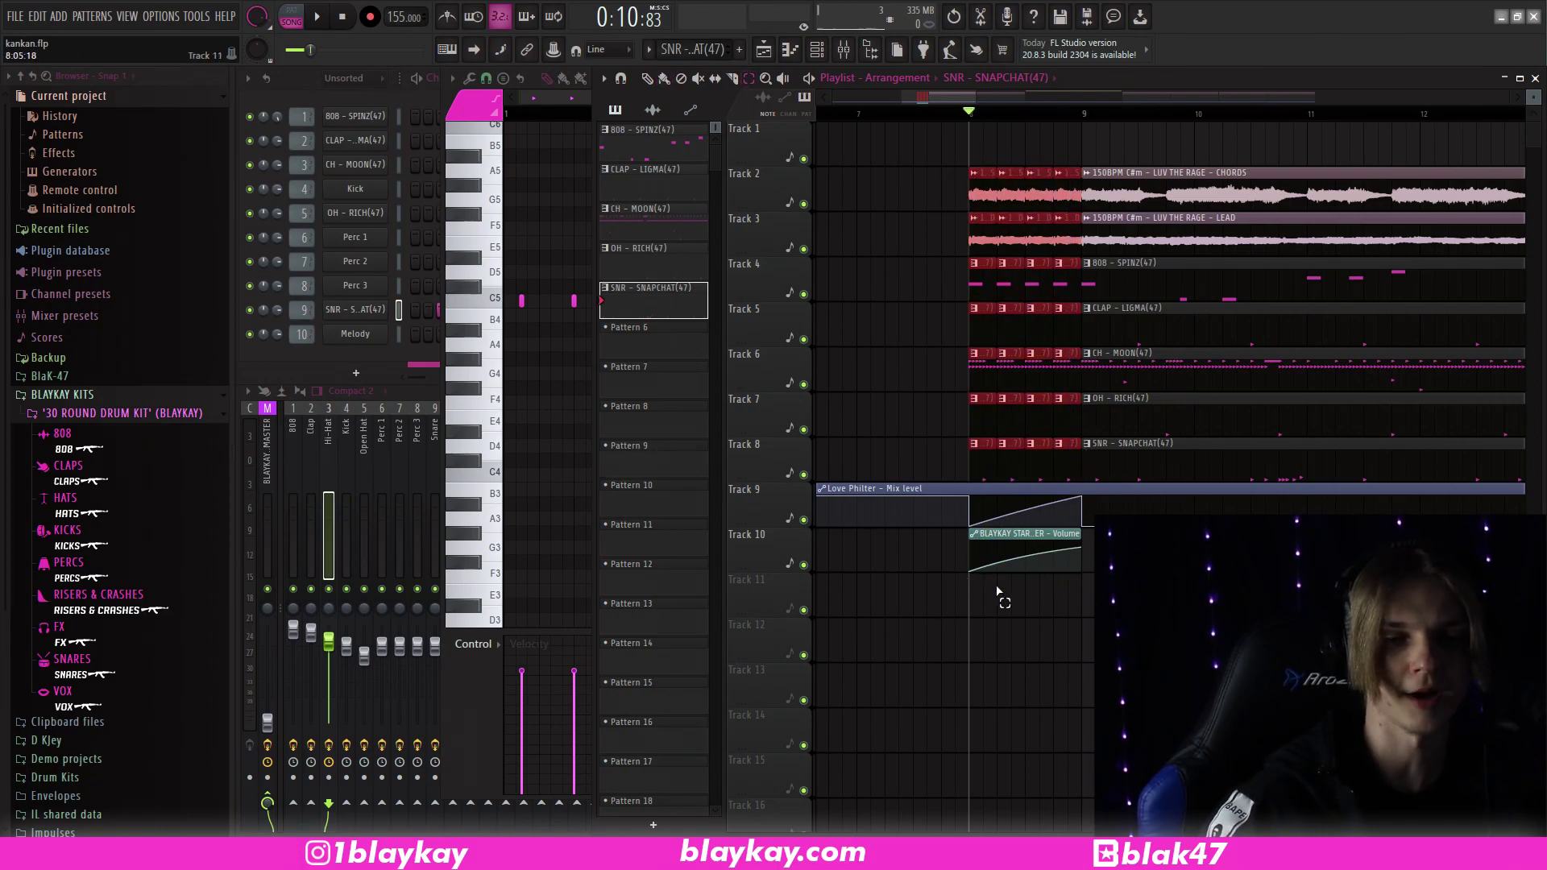
key(Escape)
key(F9)
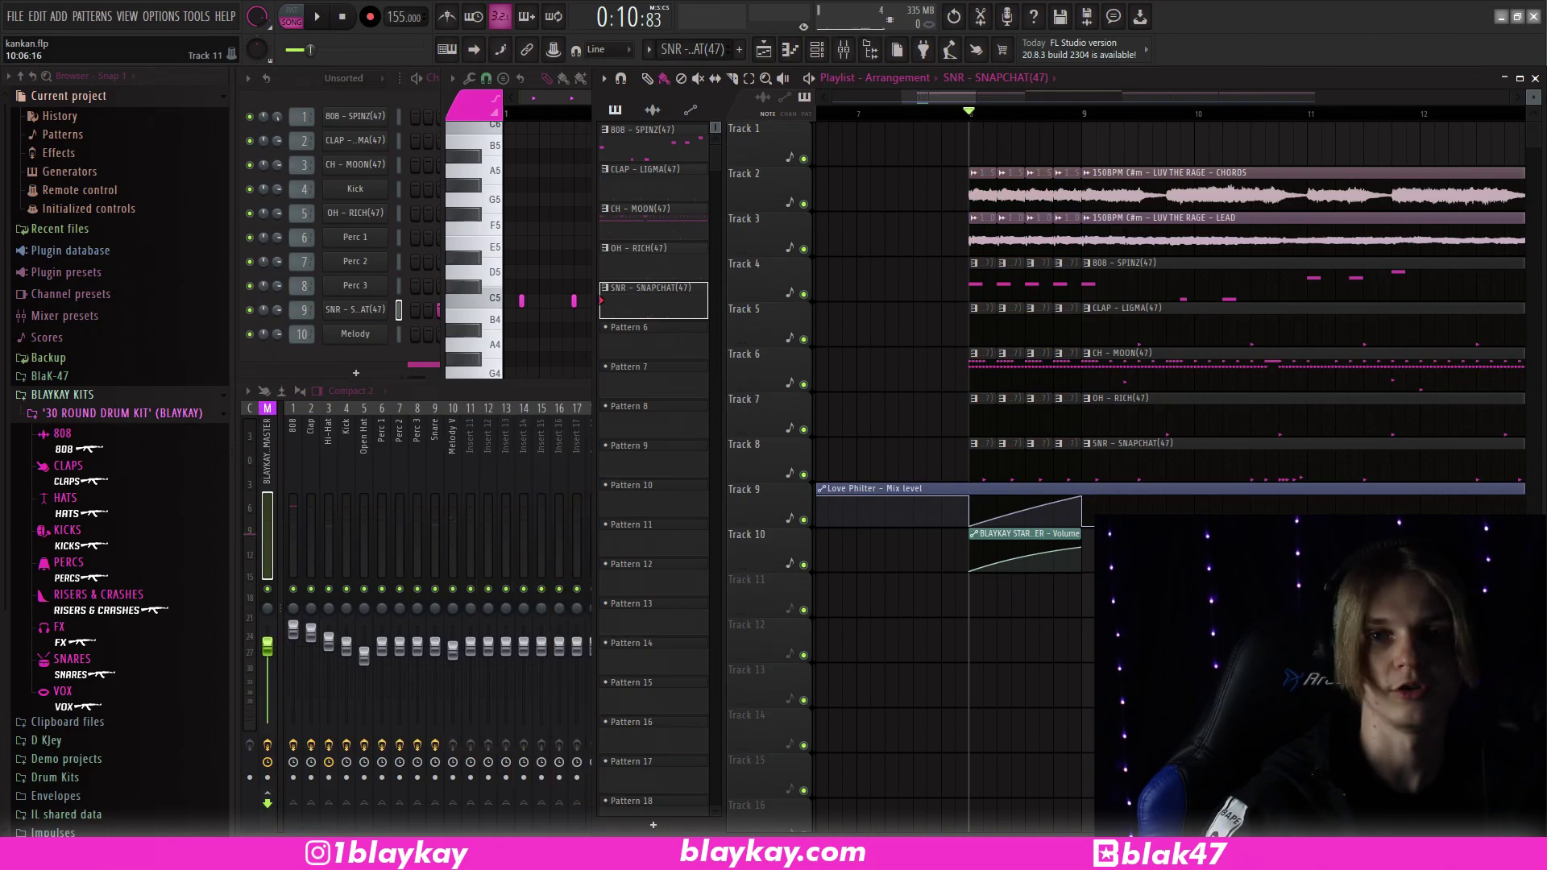
key(space)
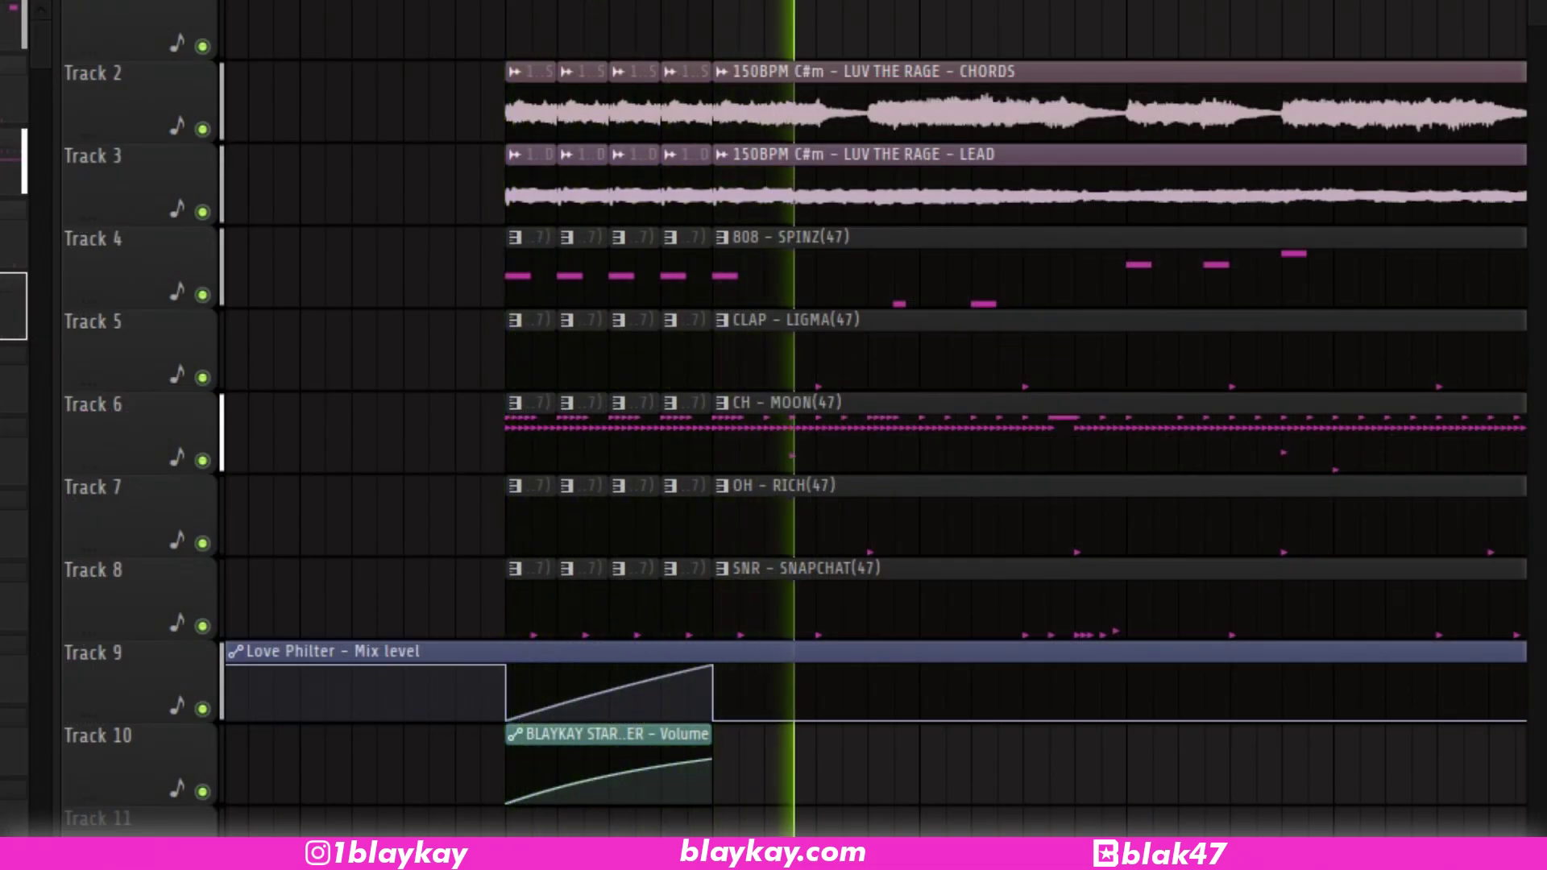
scroll(798, 161, down, 2)
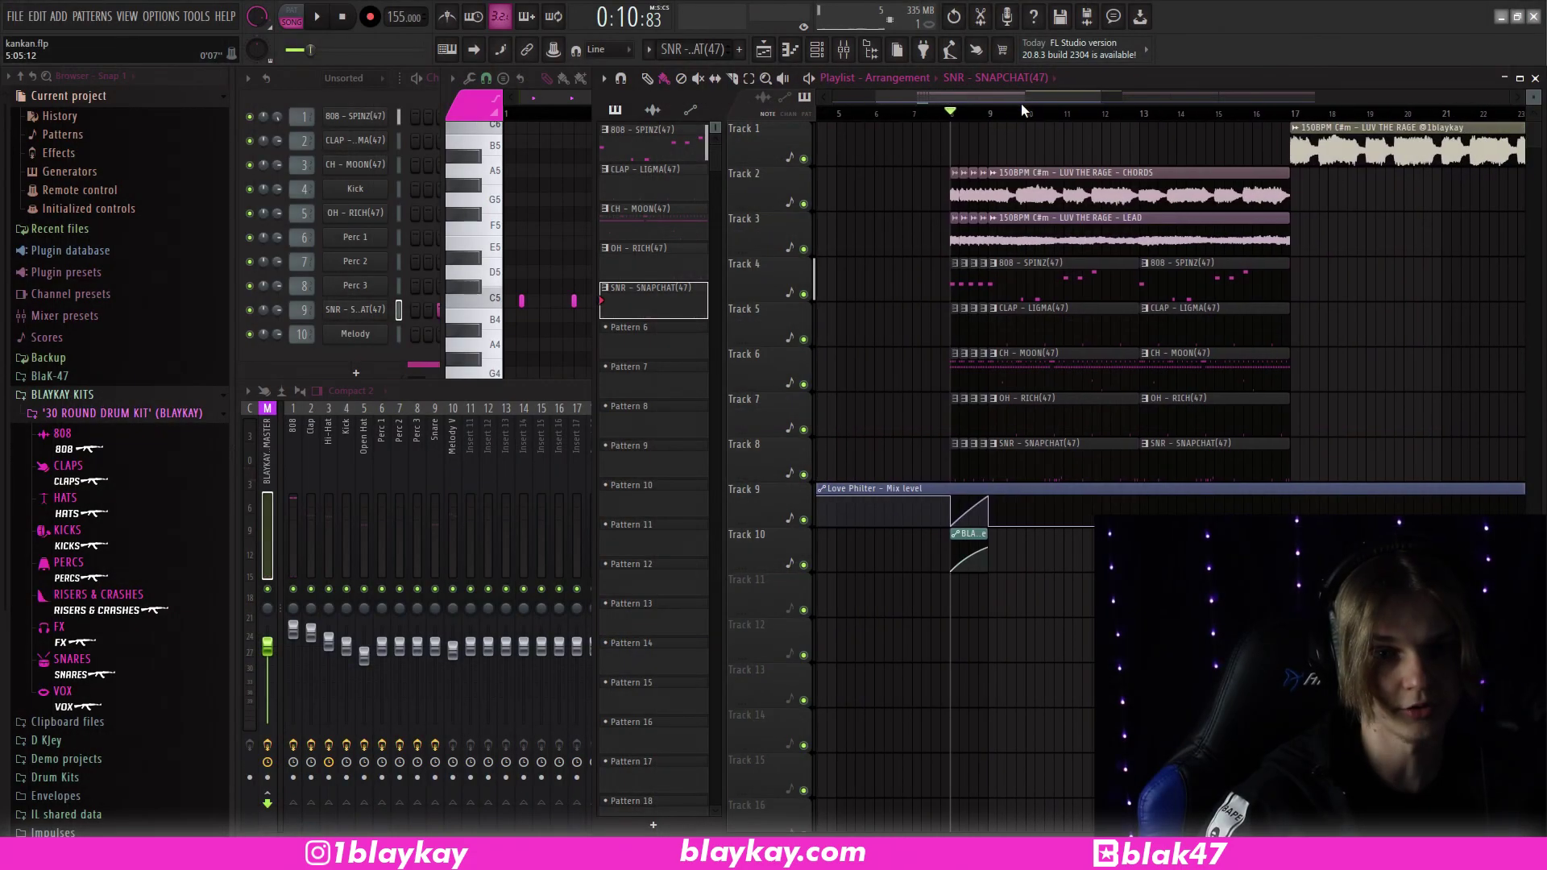
Step: Show the master track's effect chain in the mixer and play the arrangement again from bar 8
click(266, 500)
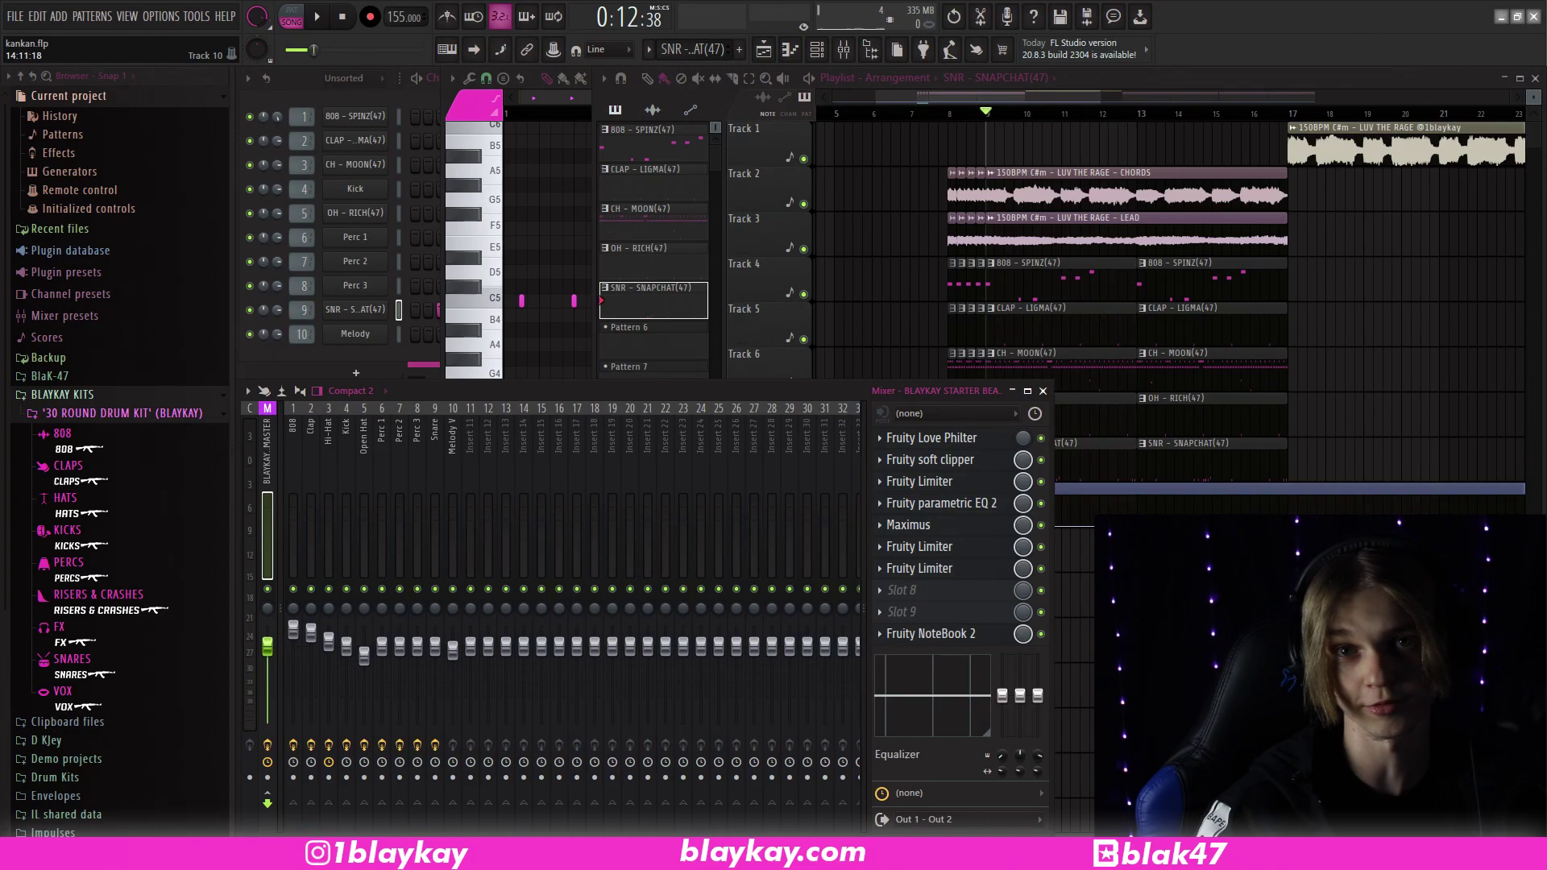
click(950, 116)
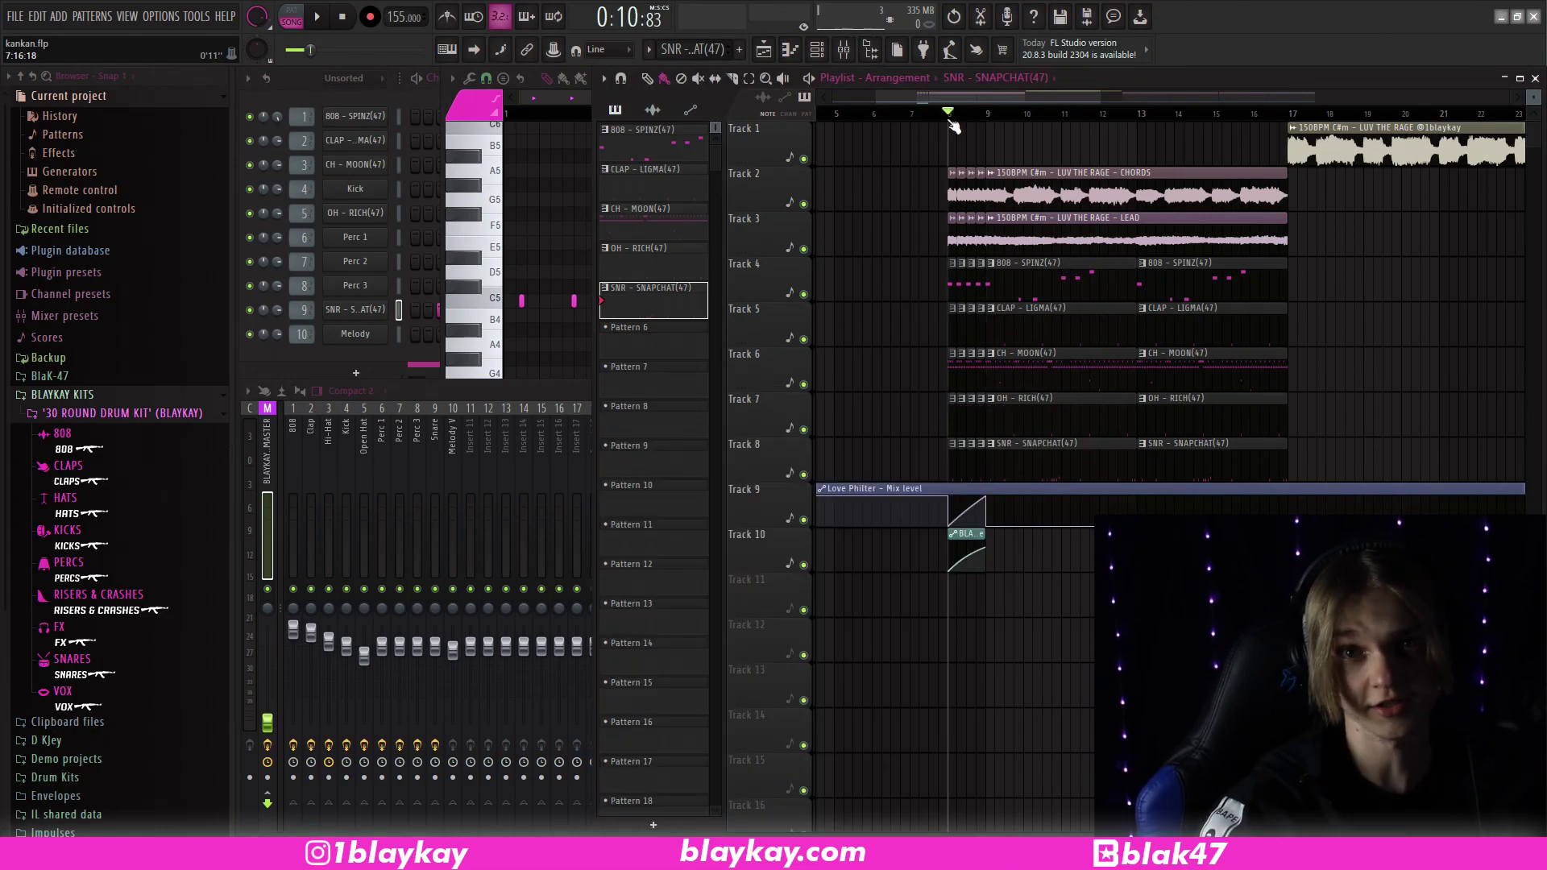
key(space)
scroll(852, 111, down, 3)
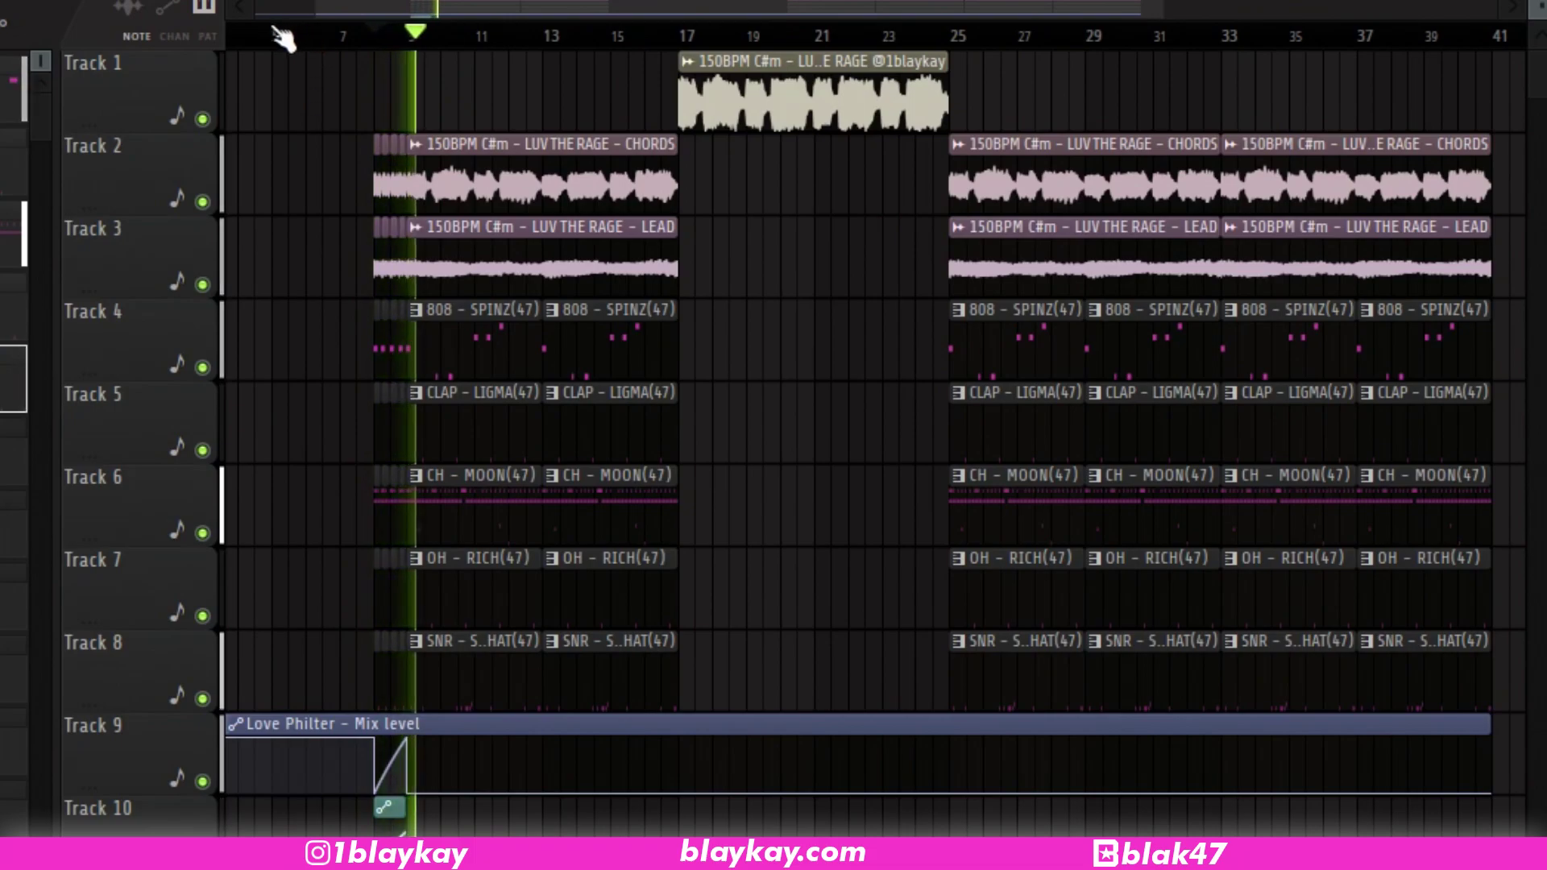